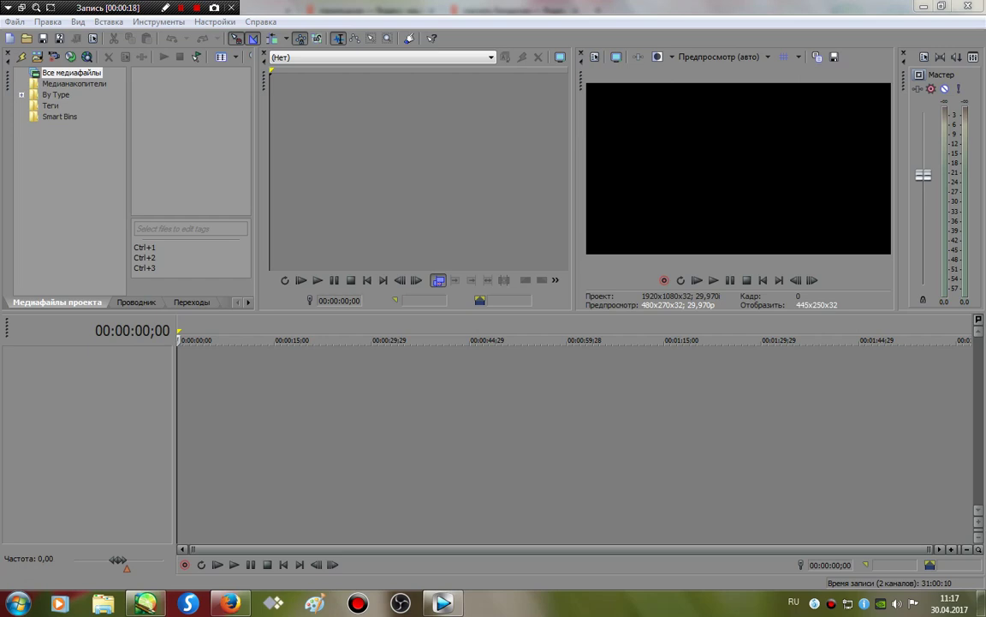
{"action": "left_click", "coordinate": [14, 22]}
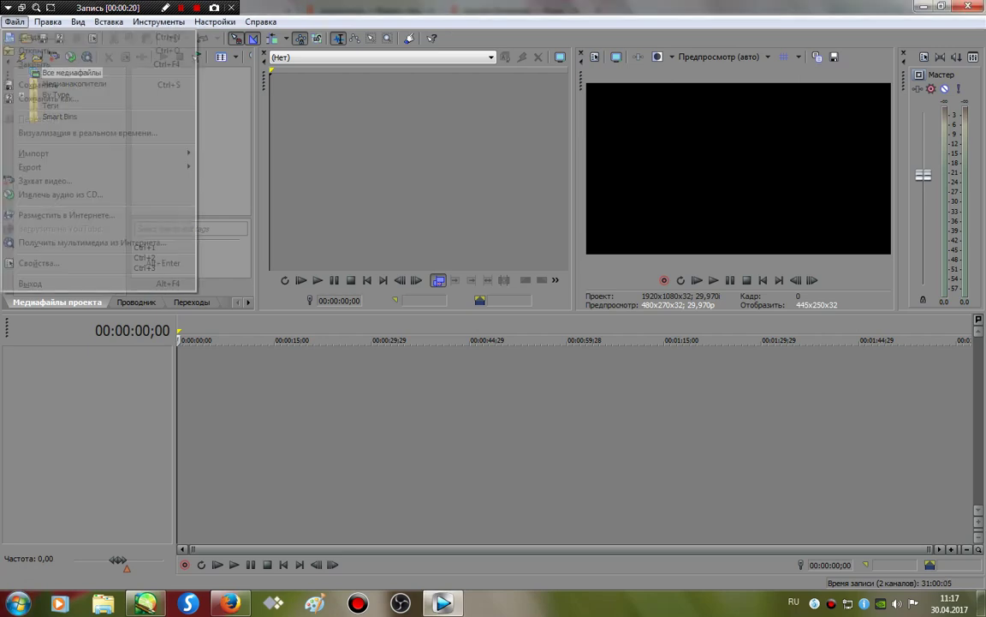
{"action": "left_click", "coordinate": [38, 51]}
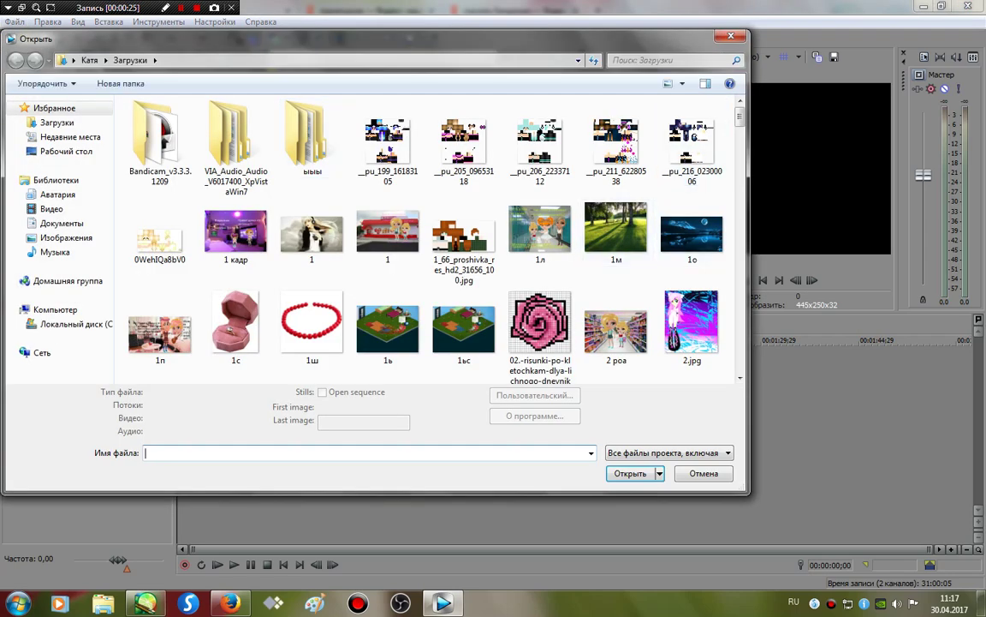
{"action": "scroll", "coordinate": [428, 240], "scroll_direction": "down", "scroll_amount": 3}
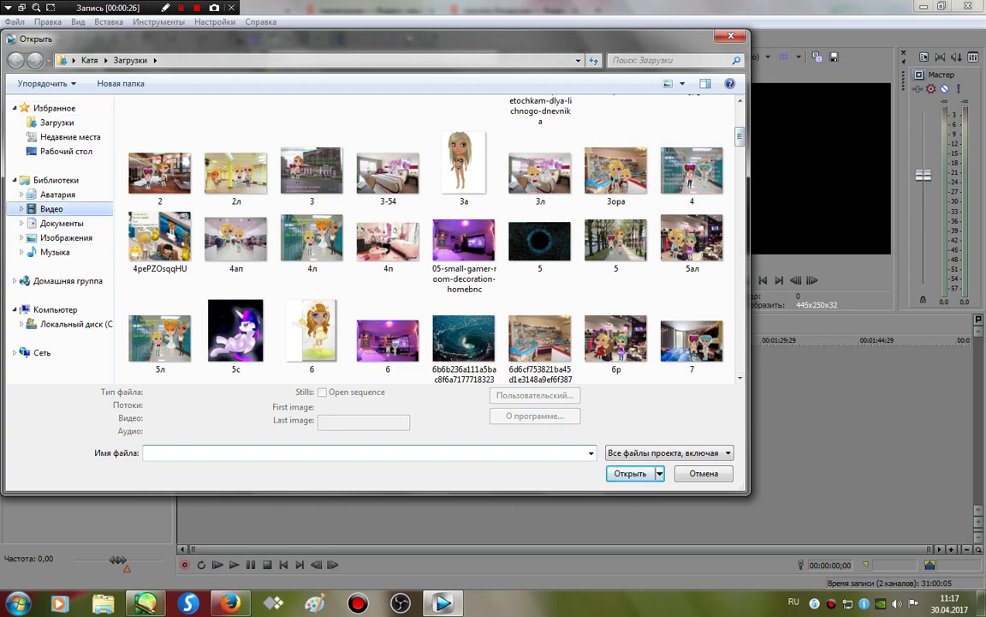
{"action": "left_click", "coordinate": [52, 208]}
{"action": "double_click", "coordinate": [159, 167]}
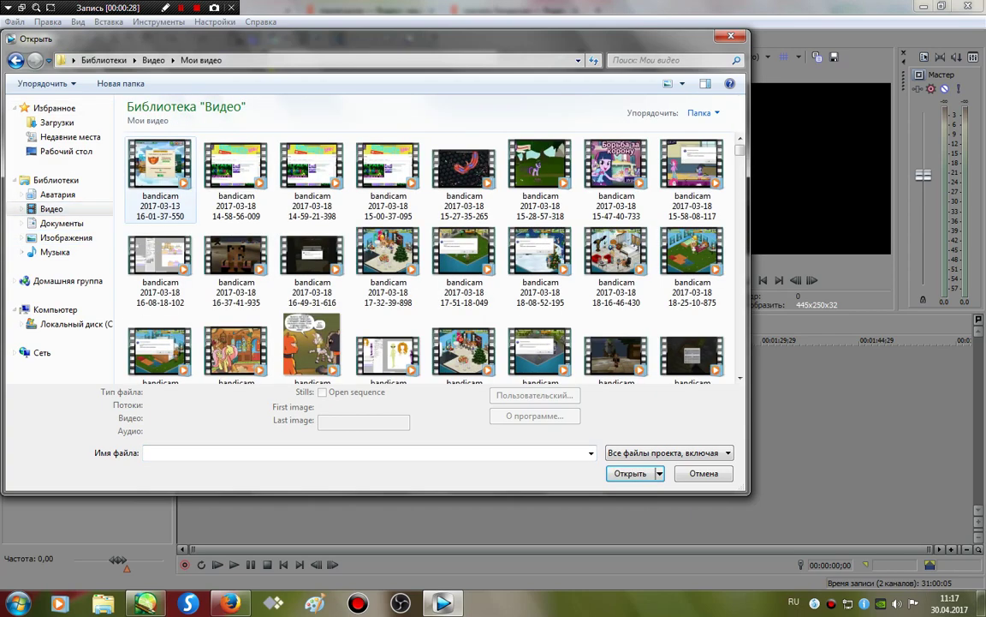
{"action": "double_click", "coordinate": [160, 176]}
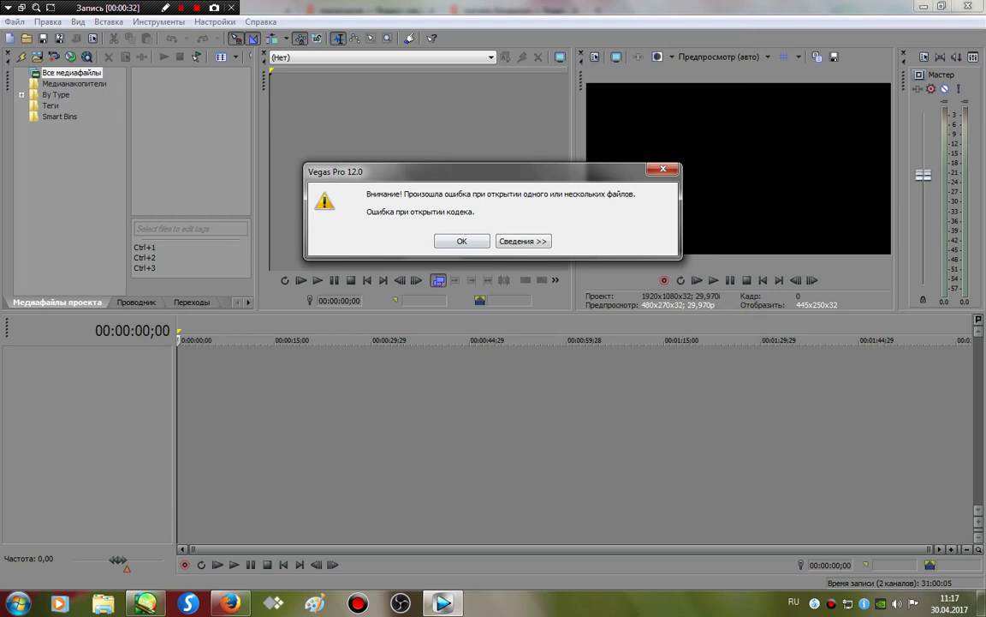
{"action": "left_click", "coordinate": [523, 242]}
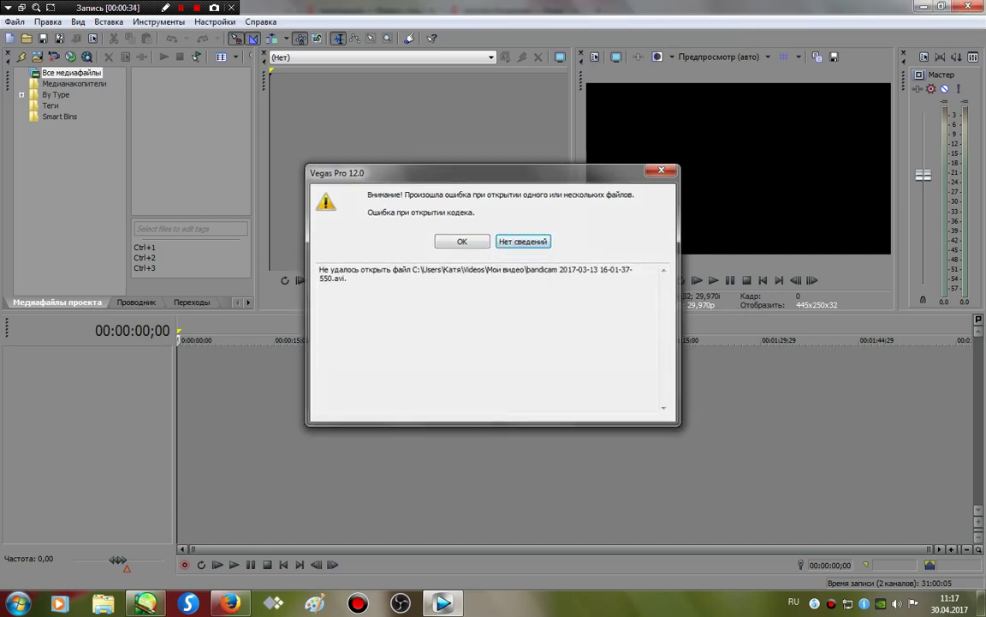
{"action": "left_click", "coordinate": [462, 241]}
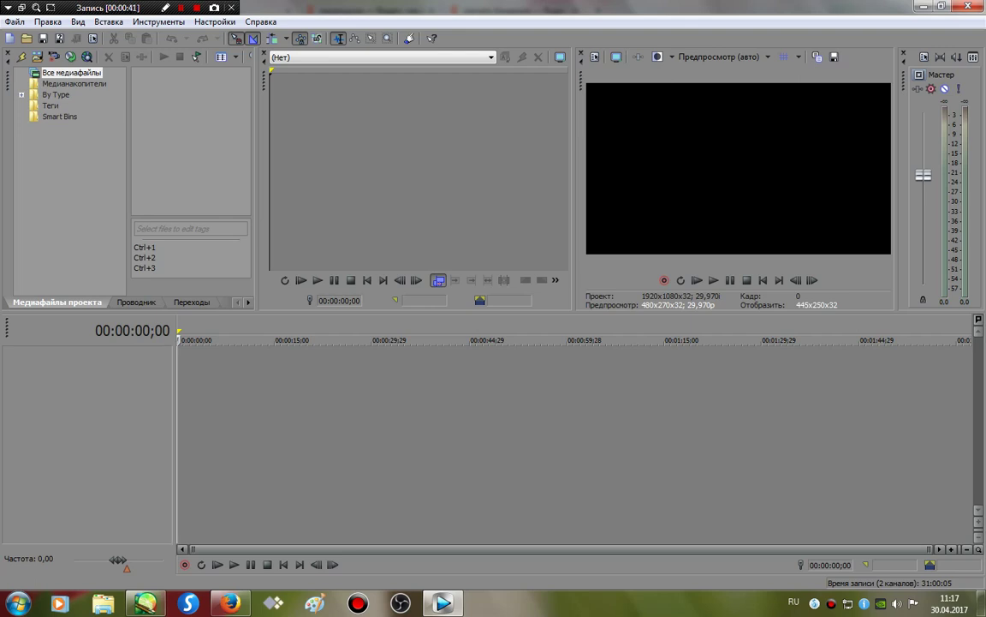
{"action": "left_click", "coordinate": [13, 21]}
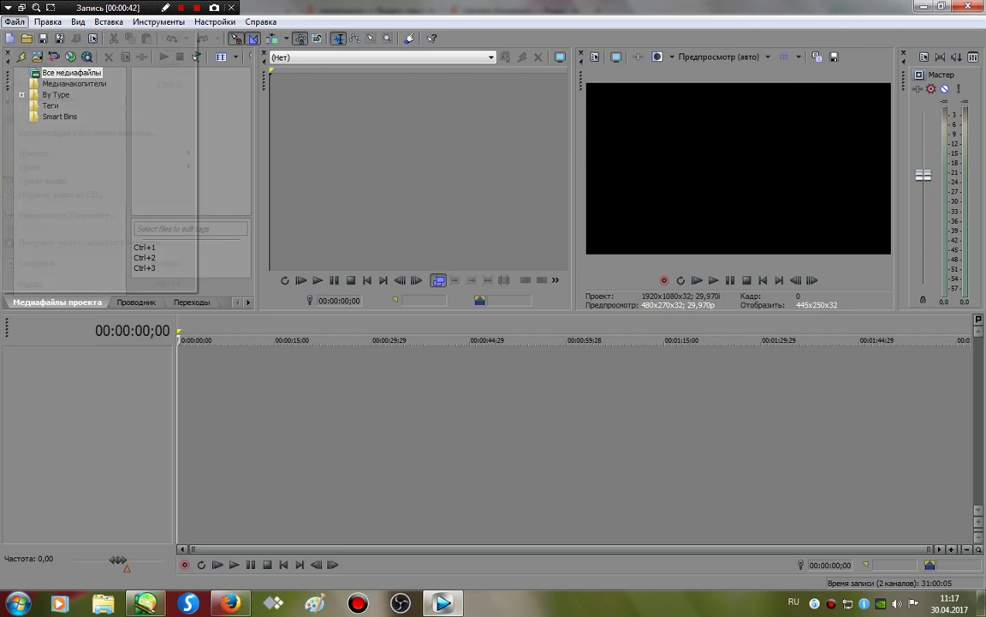
{"action": "left_click", "coordinate": [43, 38]}
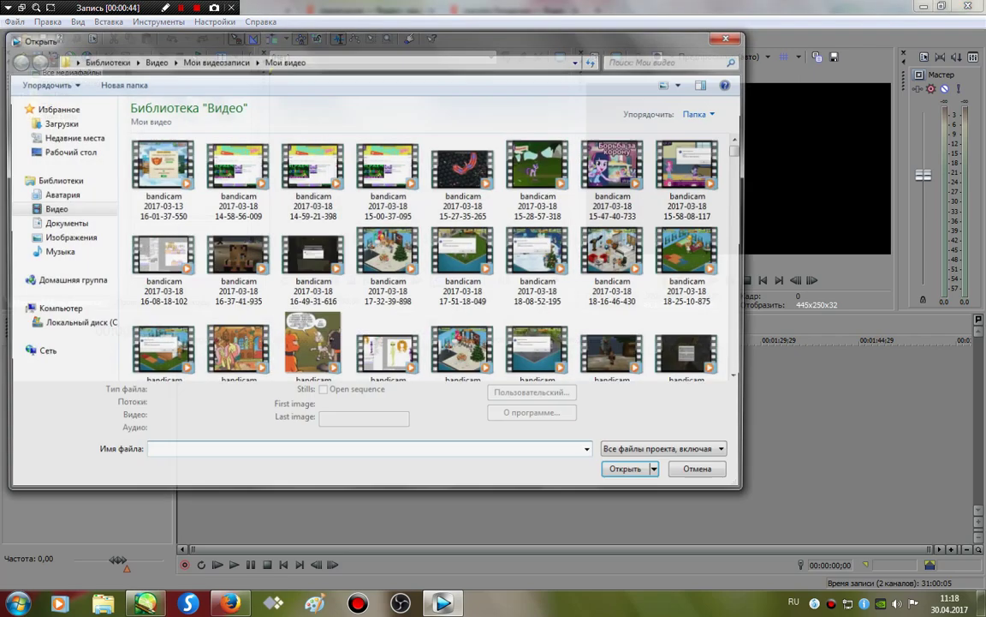
{"action": "scroll", "coordinate": [600, 150], "scroll_direction": "down", "scroll_amount": 1}
{"action": "scroll", "coordinate": [600, 154], "scroll_direction": "down", "scroll_amount": 2}
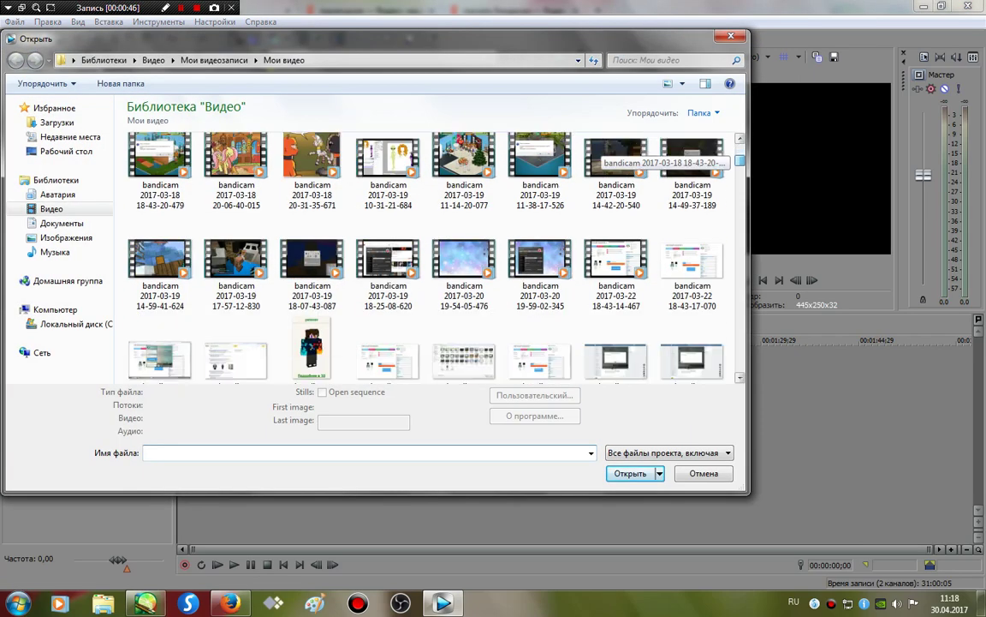
{"action": "scroll", "coordinate": [599, 154], "scroll_direction": "down", "scroll_amount": 5}
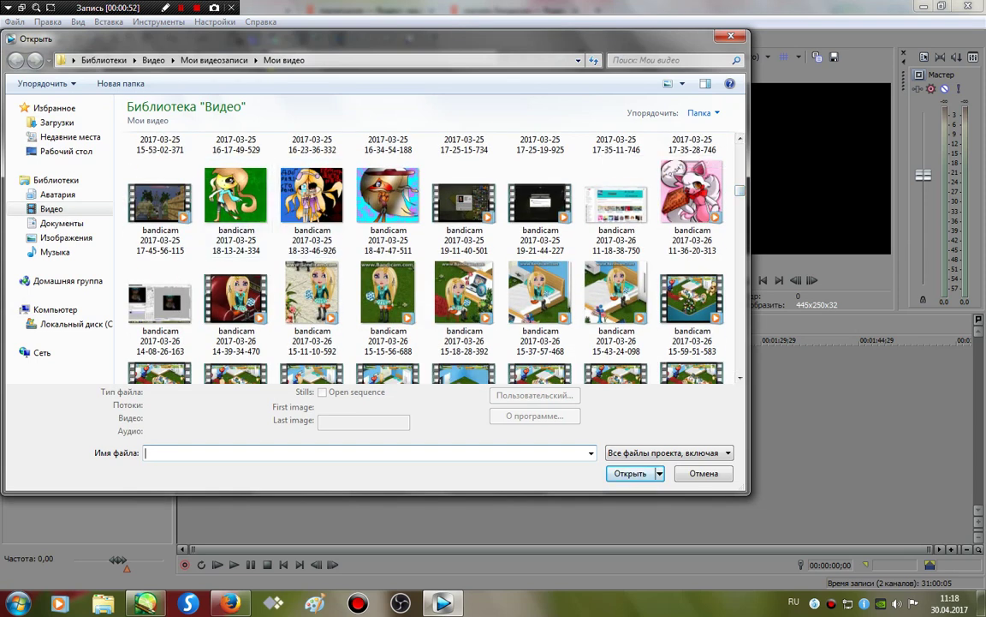
{"action": "left_click", "coordinate": [151, 213]}
{"action": "left_click_drag", "start_coordinate": [202, 164], "coordinate": [156, 164]}
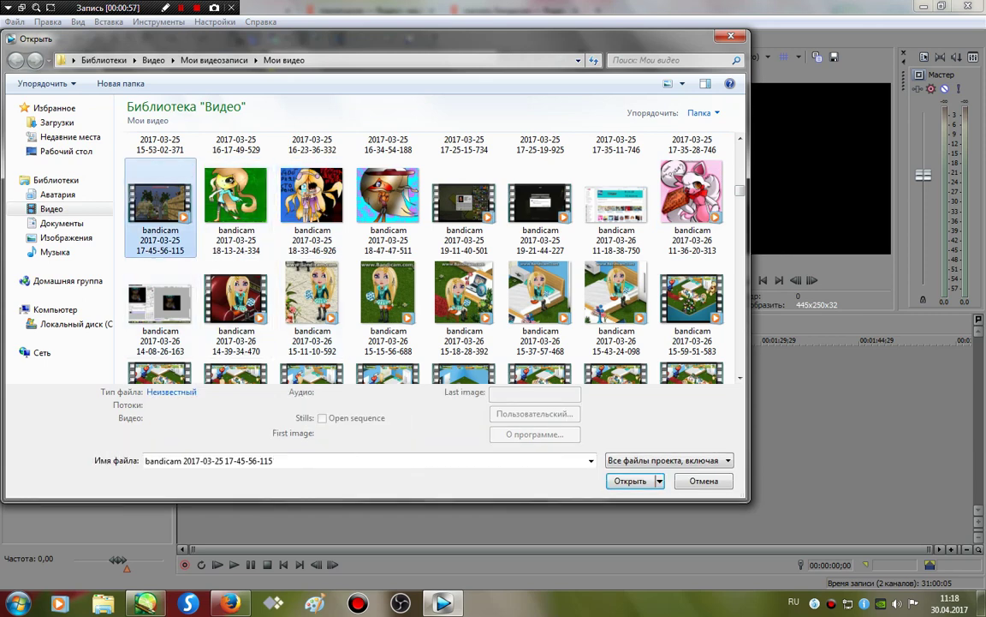
{"action": "left_click", "coordinate": [257, 460]}
{"action": "key", "text": "BackSpace"}
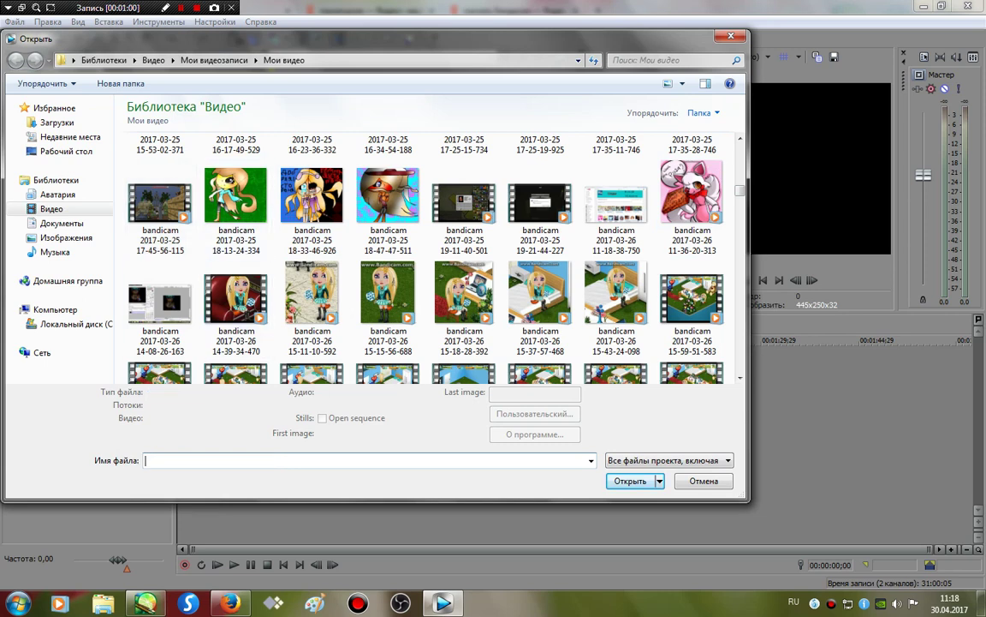
{"action": "left_click_drag", "start_coordinate": [199, 253], "coordinate": [402, 240]}
{"action": "left_click", "coordinate": [631, 481]}
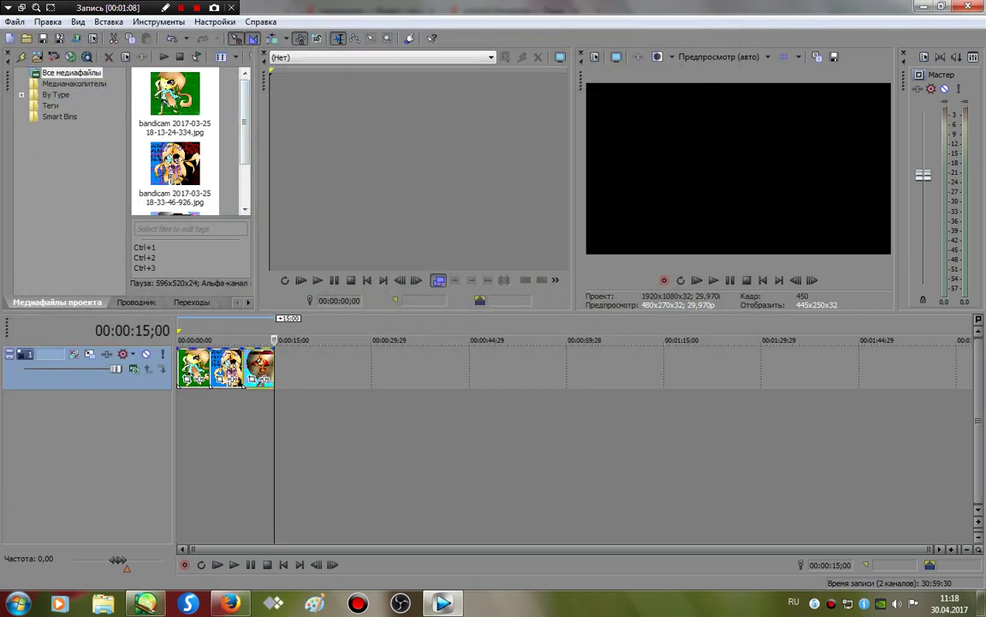
- Check the project's media bins and full media list, and preview the last image near the end of the timeline
{"action": "left_click", "coordinate": [74, 84]}
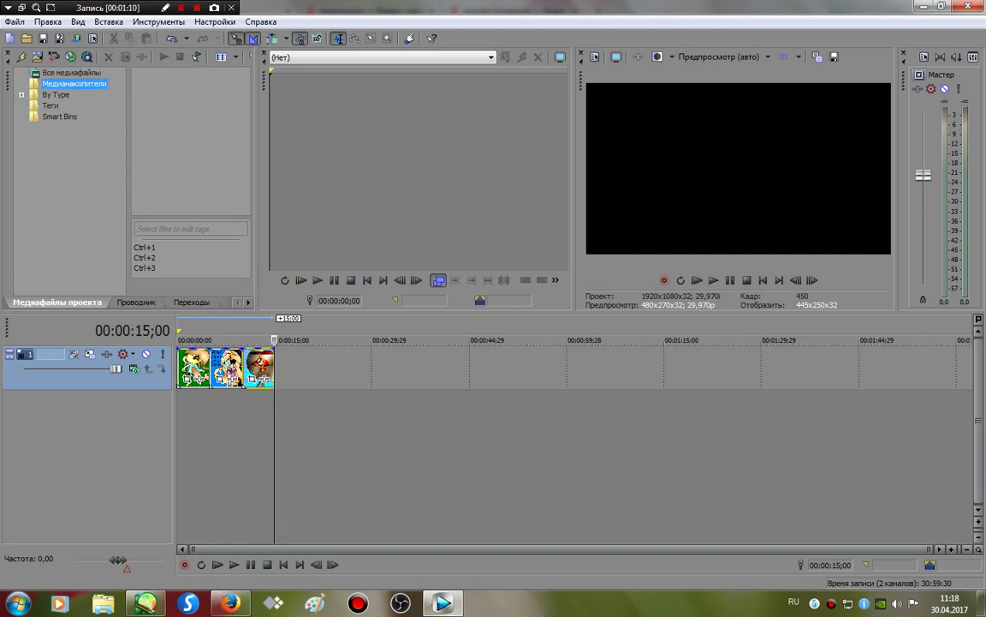
{"action": "left_click", "coordinate": [72, 72]}
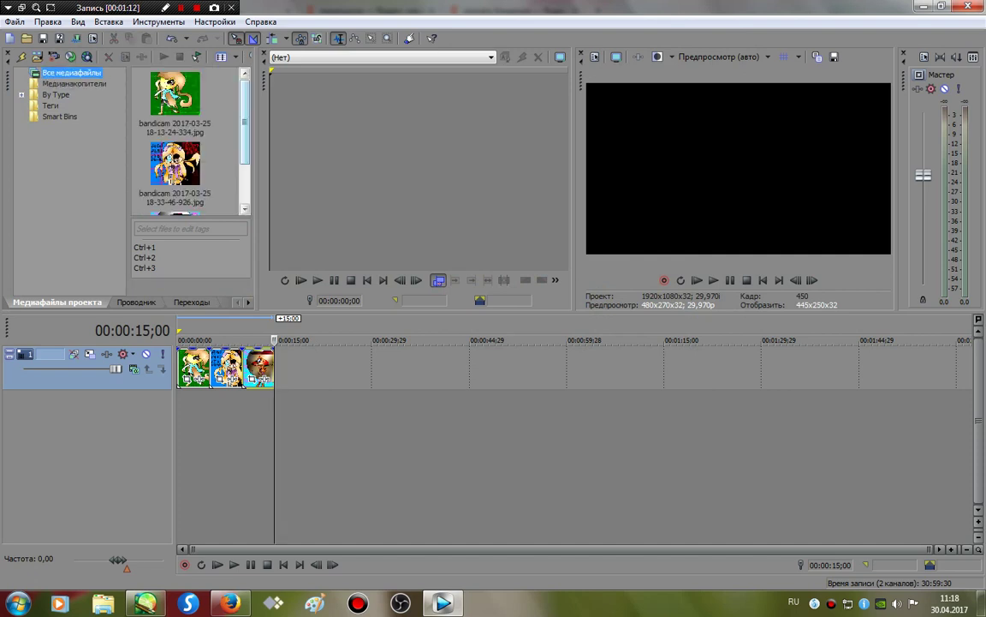
{"action": "left_click", "coordinate": [382, 57]}
{"action": "left_click", "coordinate": [382, 57]}
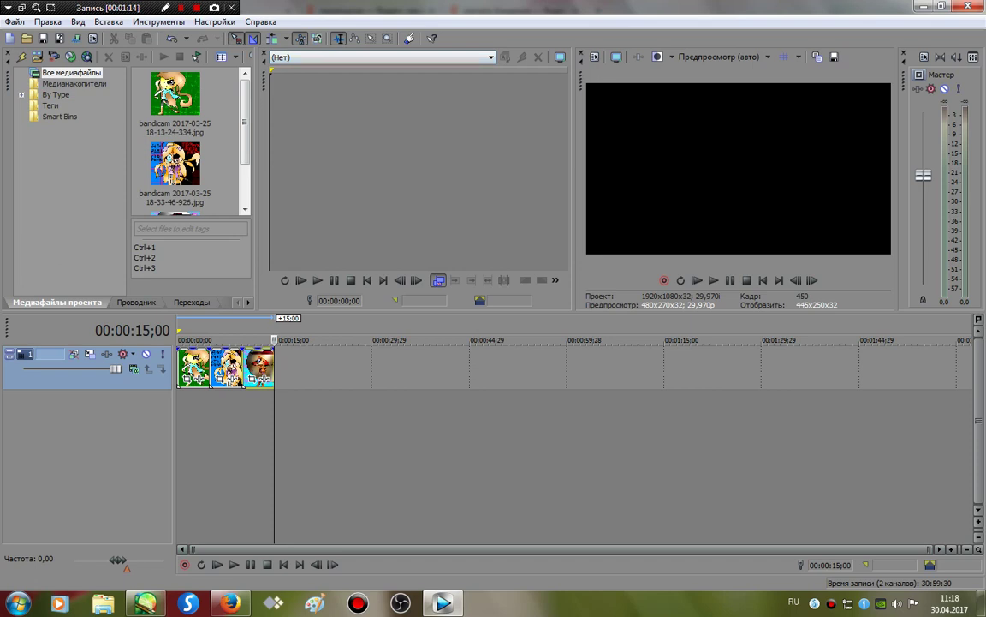
{"action": "key", "text": "space"}
{"action": "key", "text": "space"}
{"action": "key", "text": "Left"}
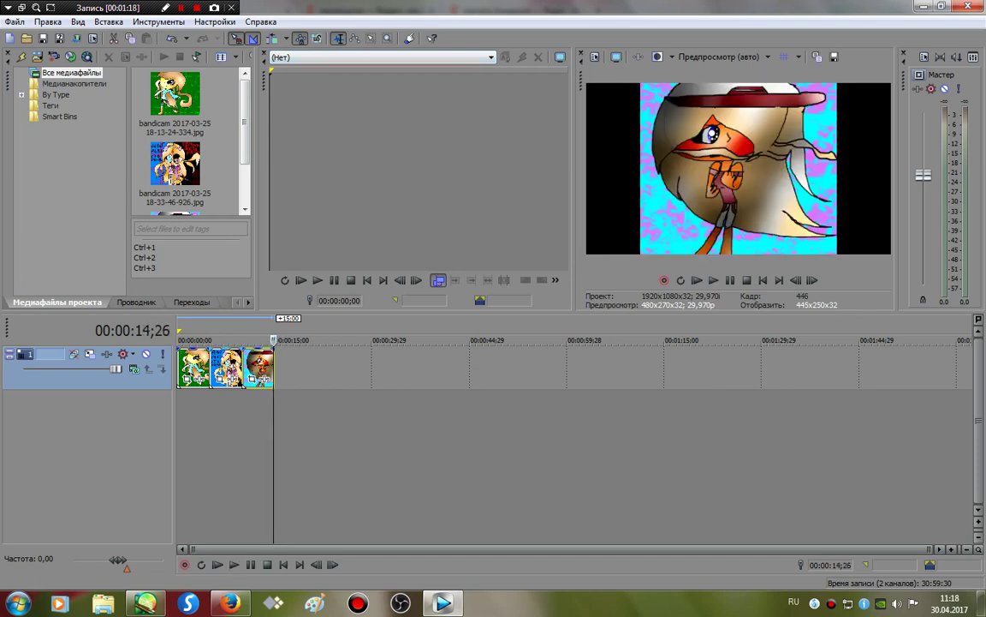
- Shift the three image clips later on the track, last clip first, so the first one starts at about 00:00:05;26
{"action": "left_click_drag", "start_coordinate": [260, 367], "coordinate": [291, 366]}
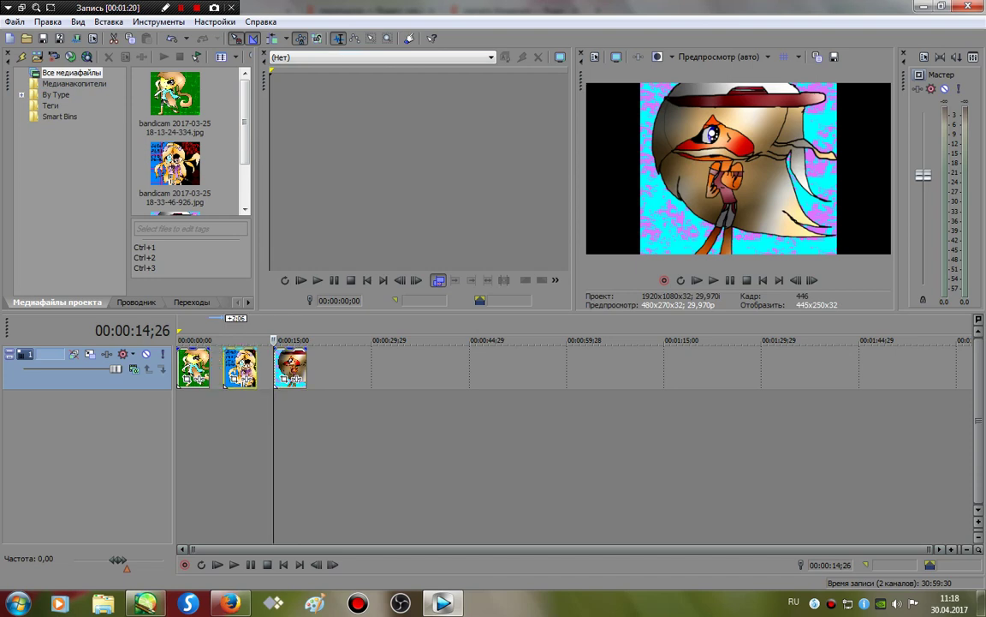
{"action": "left_click_drag", "start_coordinate": [227, 369], "coordinate": [259, 369]}
{"action": "left_click_drag", "start_coordinate": [179, 385], "coordinate": [216, 385]}
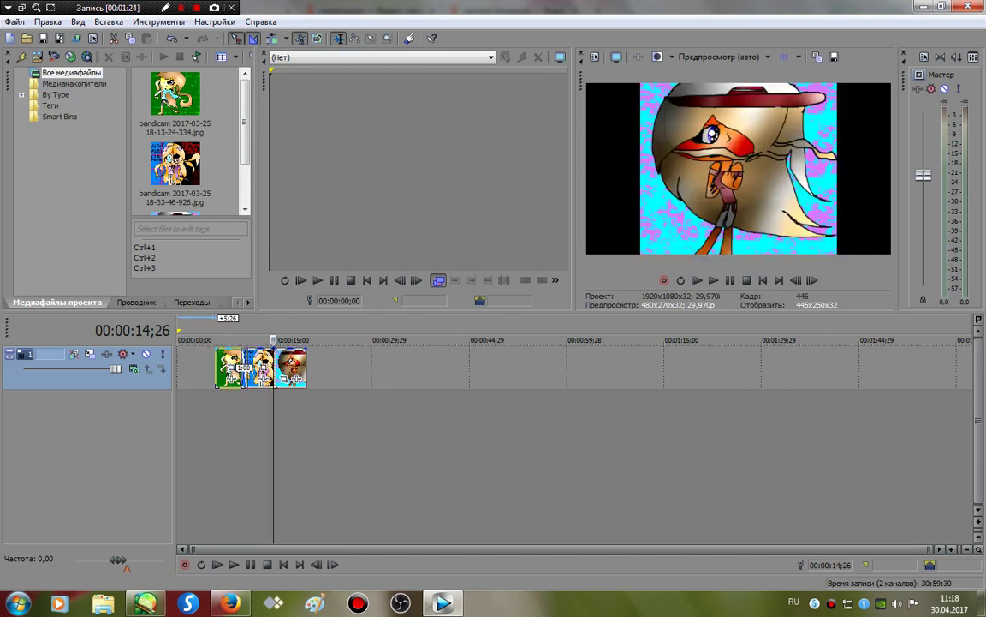
{"action": "scroll", "coordinate": [567, 432], "scroll_direction": "right", "scroll_amount": 2}
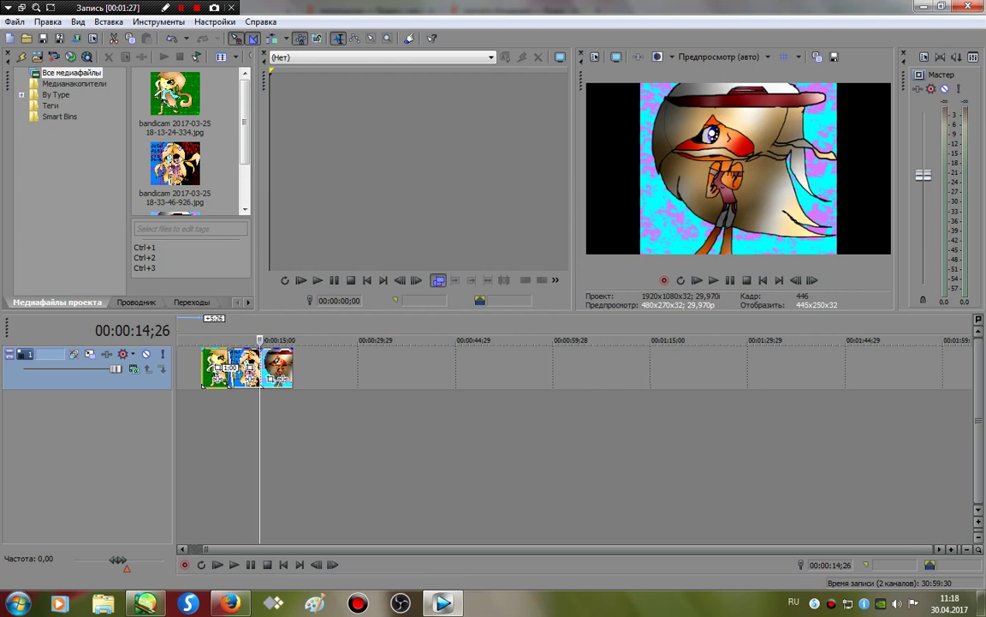
{"action": "scroll", "coordinate": [567, 432], "scroll_direction": "left", "scroll_amount": 2}
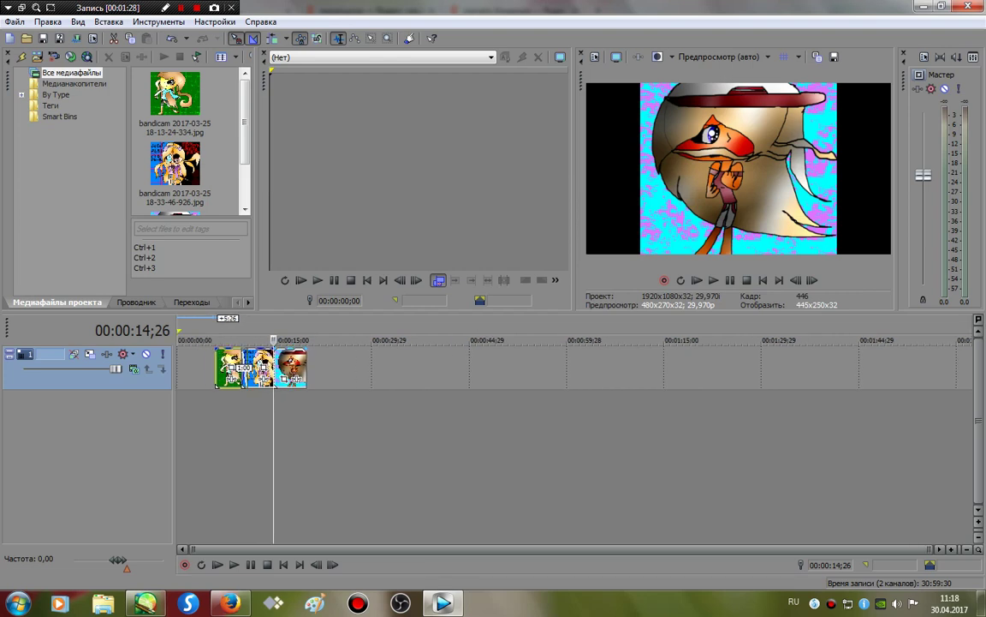
- Play the timeline from the empty stretch before the first clip through the end of the last one
{"action": "left_click", "coordinate": [203, 413]}
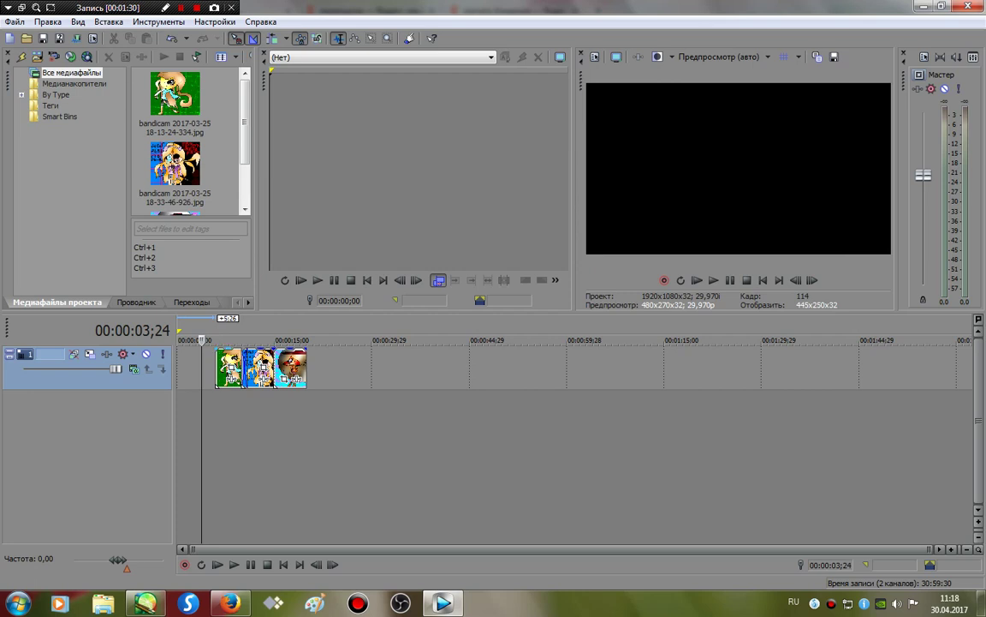
{"action": "key", "text": "space"}
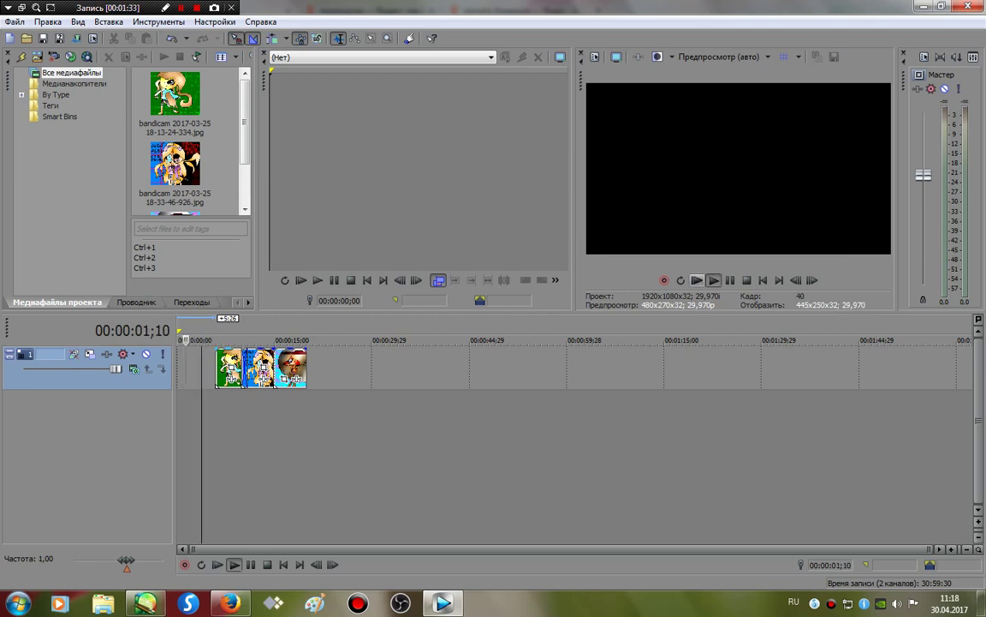
{"action": "key", "text": "Return"}
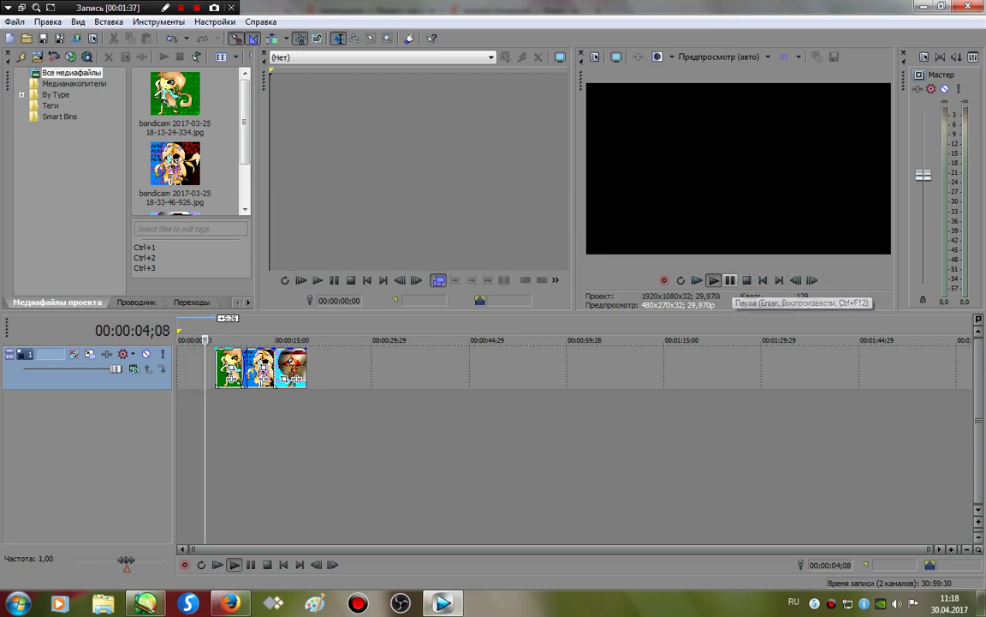
{"action": "key", "text": "space"}
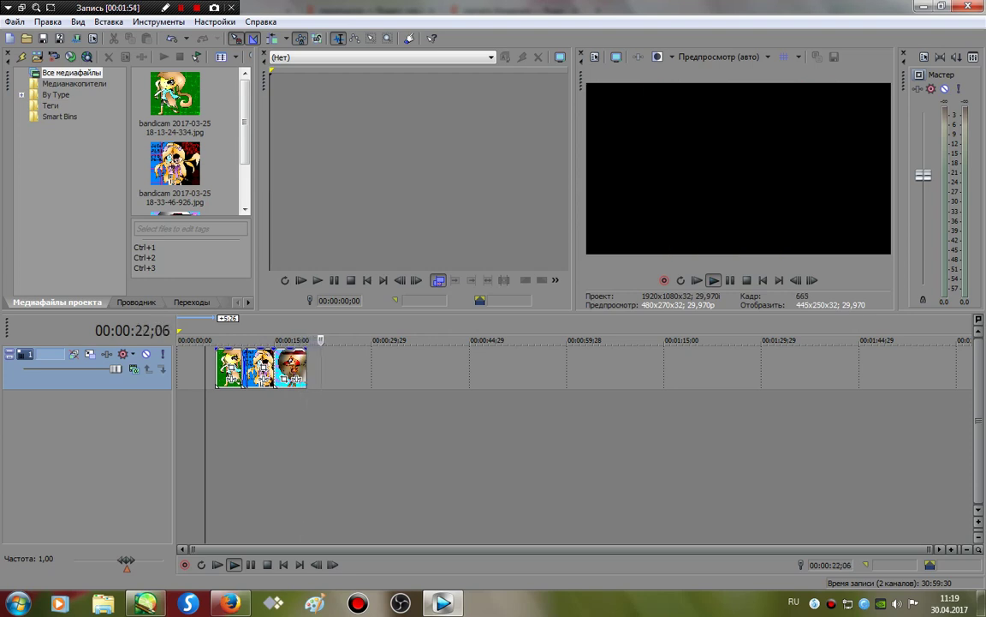
{"action": "key", "text": "Return"}
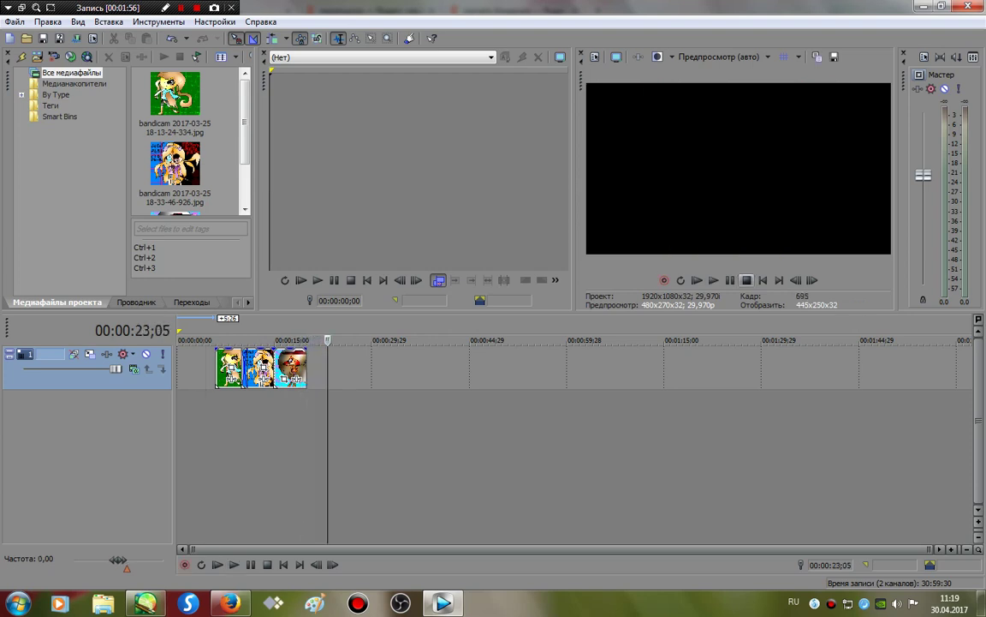
{"action": "key", "text": "space"}
{"action": "left_click", "coordinate": [323, 370]}
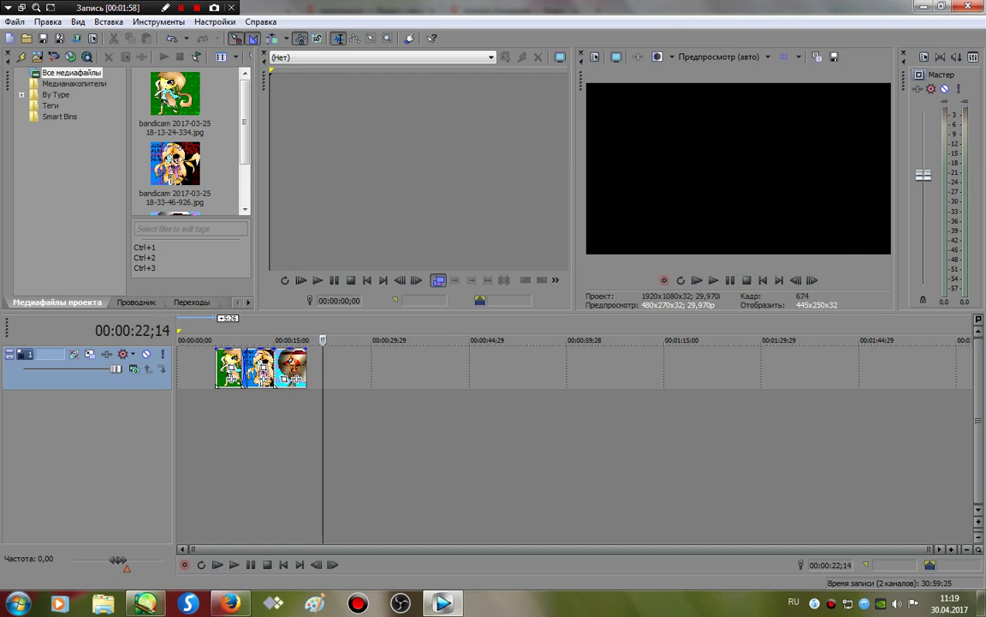
- Place the playhead at the first clip's start, 00:00:05;26, and open the pink-background character image as a fourth clip
{"action": "left_click", "coordinate": [195, 370]}
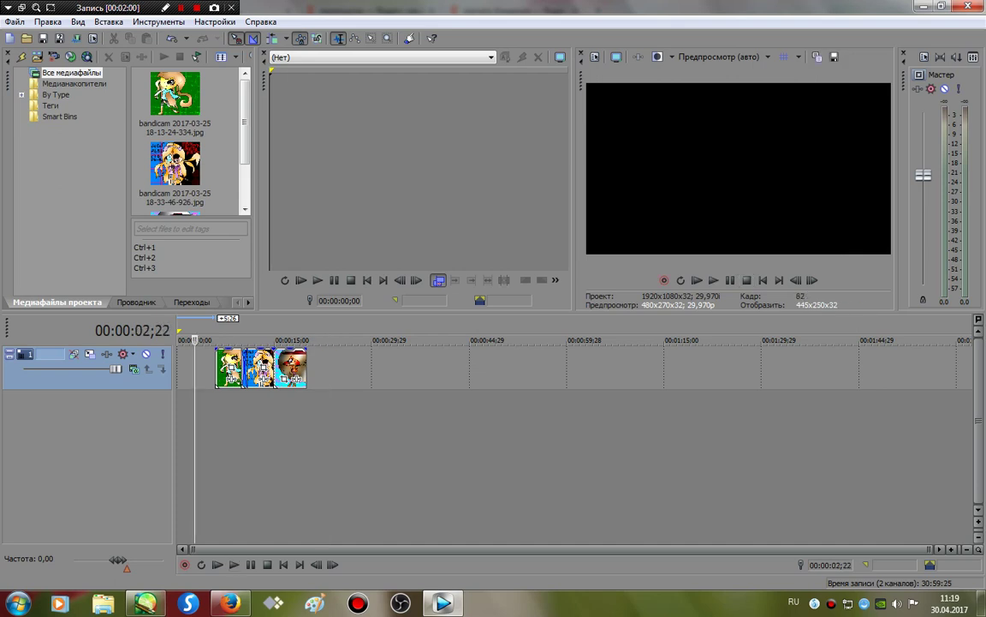
{"action": "left_click", "coordinate": [205, 370]}
{"action": "left_click", "coordinate": [216, 369]}
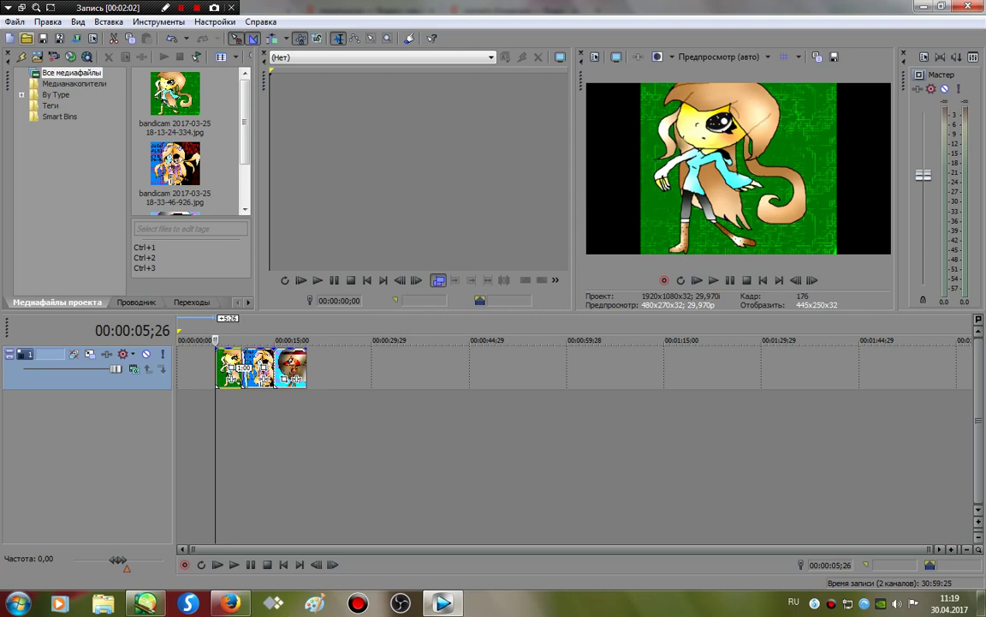
{"action": "left_click", "coordinate": [15, 22]}
{"action": "left_click", "coordinate": [39, 50]}
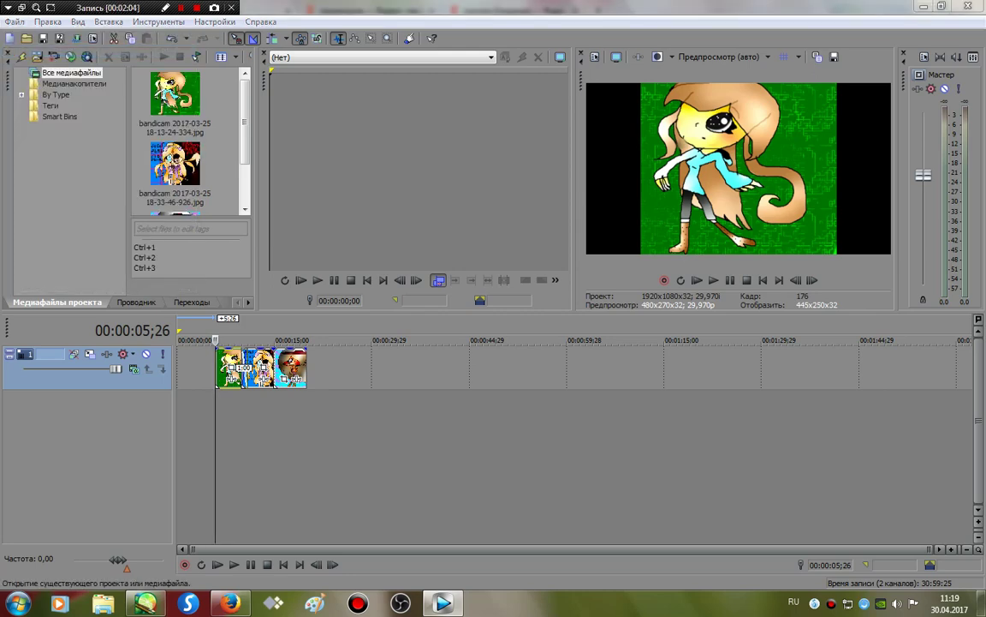
{"action": "scroll", "coordinate": [610, 147], "scroll_direction": "down", "scroll_amount": 2}
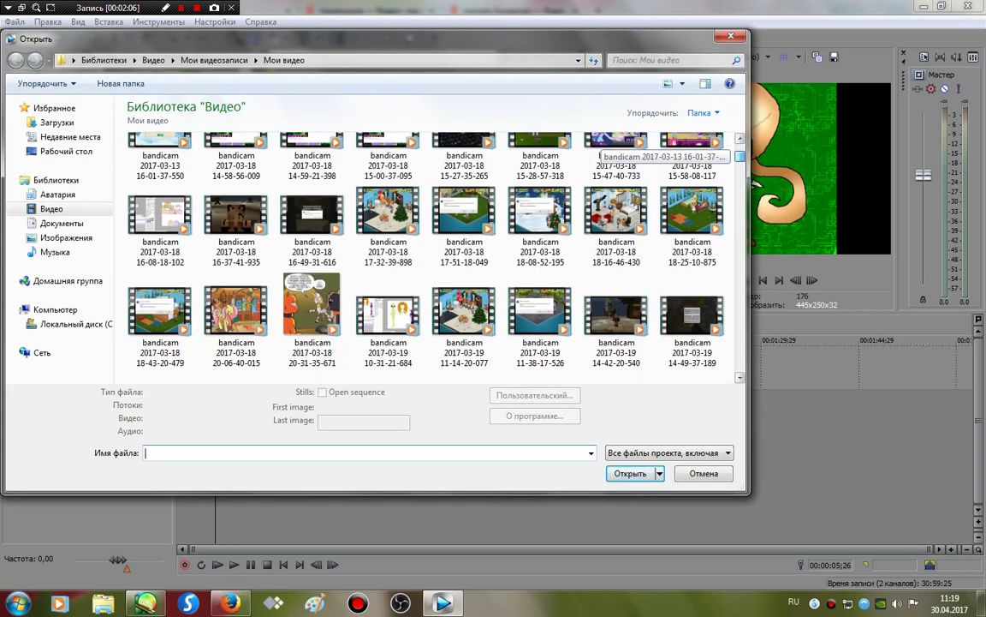
{"action": "scroll", "coordinate": [610, 147], "scroll_direction": "down", "scroll_amount": 10}
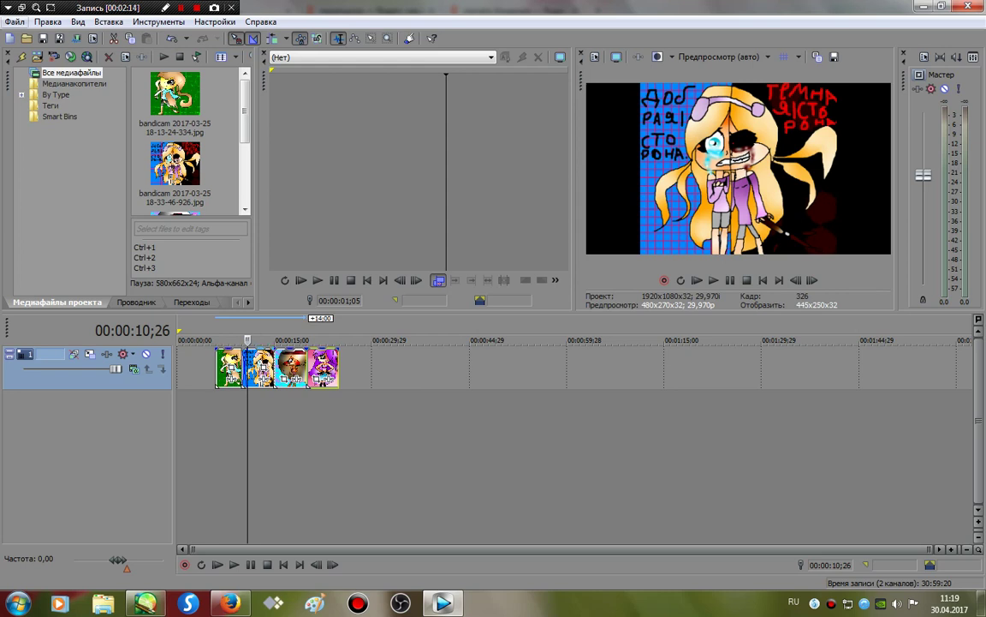
{"action": "left_click", "coordinate": [207, 370]}
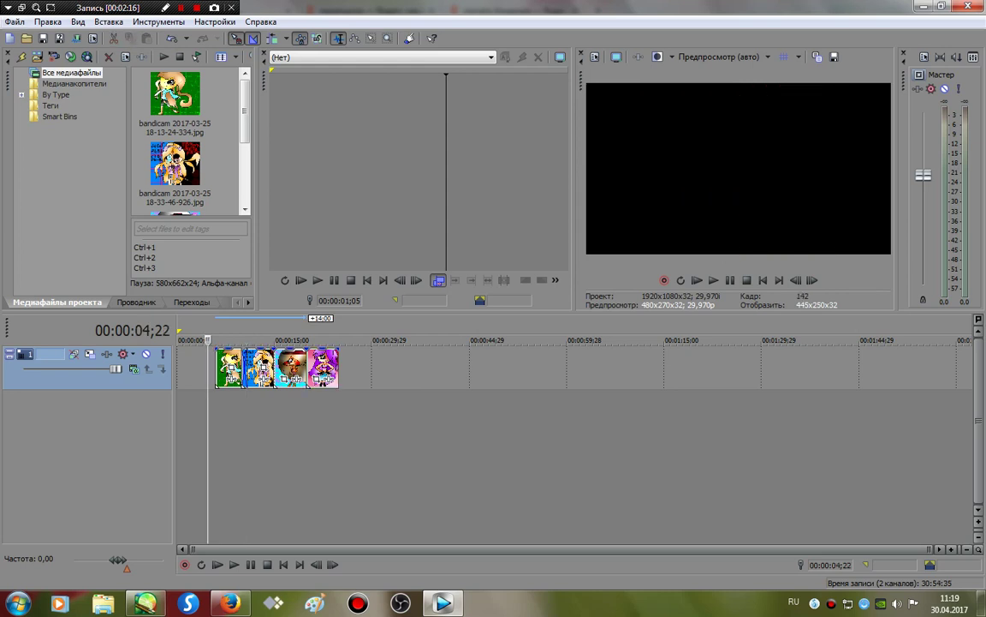
{"action": "left_click", "coordinate": [15, 22]}
{"action": "left_click", "coordinate": [36, 51]}
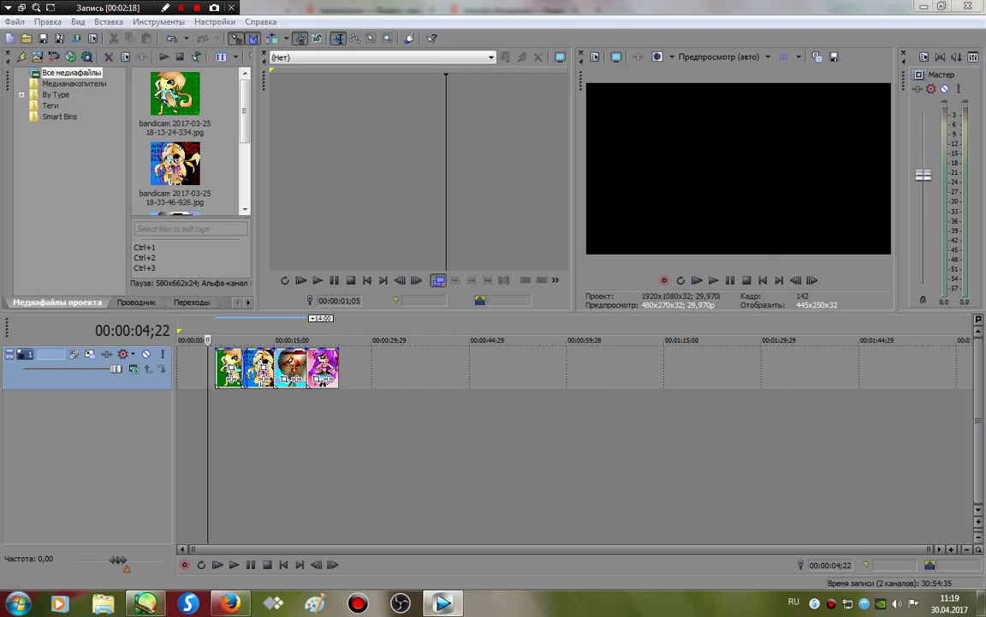
{"action": "left_click_drag", "start_coordinate": [740, 150], "coordinate": [740, 370]}
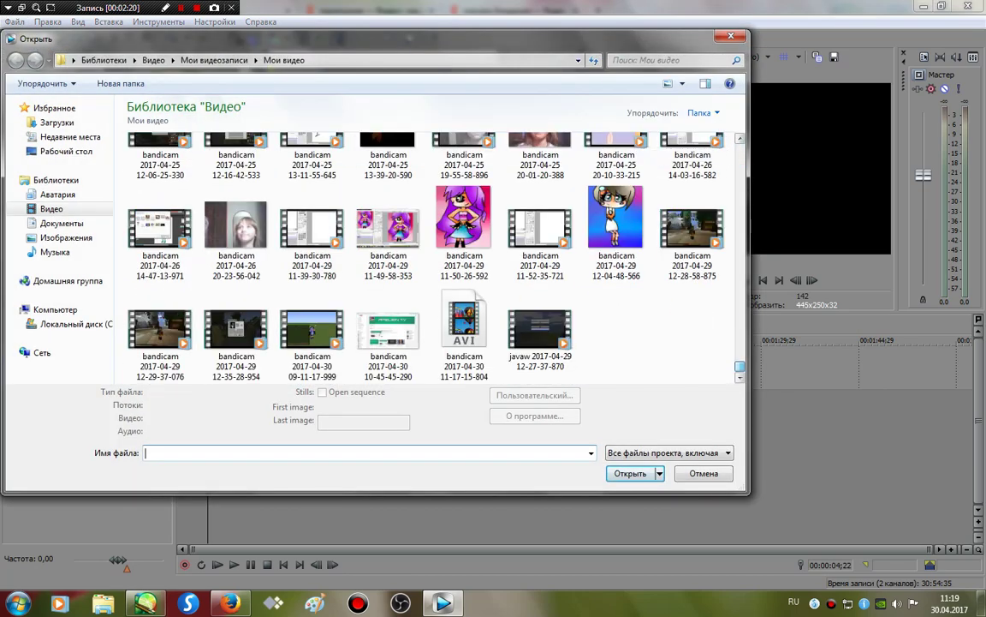
{"action": "double_click", "coordinate": [614, 225]}
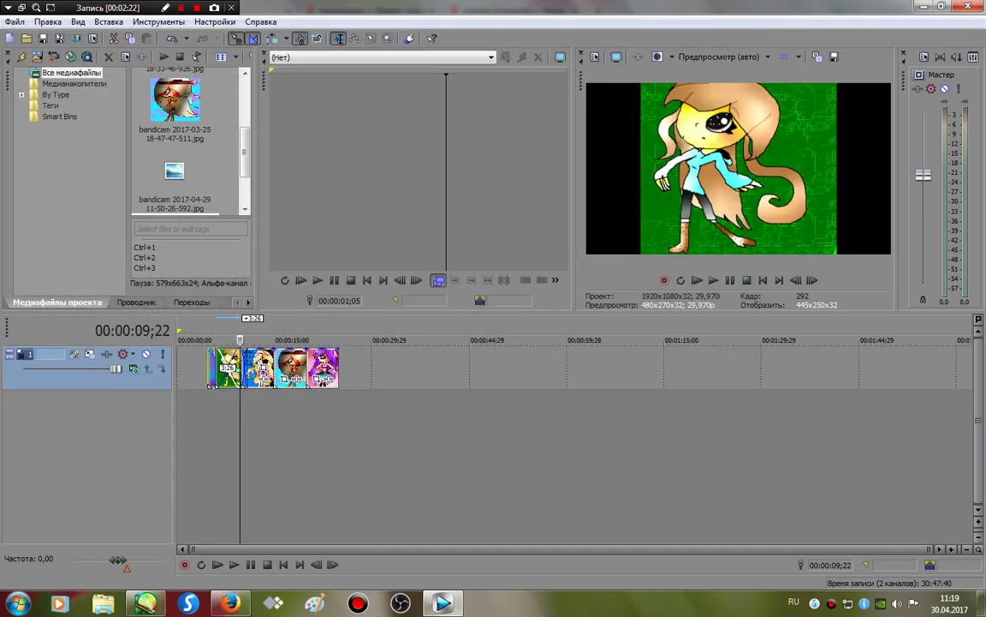
{"action": "mouse_move", "coordinate": [209, 370]}
{"action": "left_mouse_down"}
{"action": "mouse_move", "coordinate": [182, 370]}
{"action": "mouse_move", "coordinate": [345, 364]}
{"action": "left_mouse_up"}
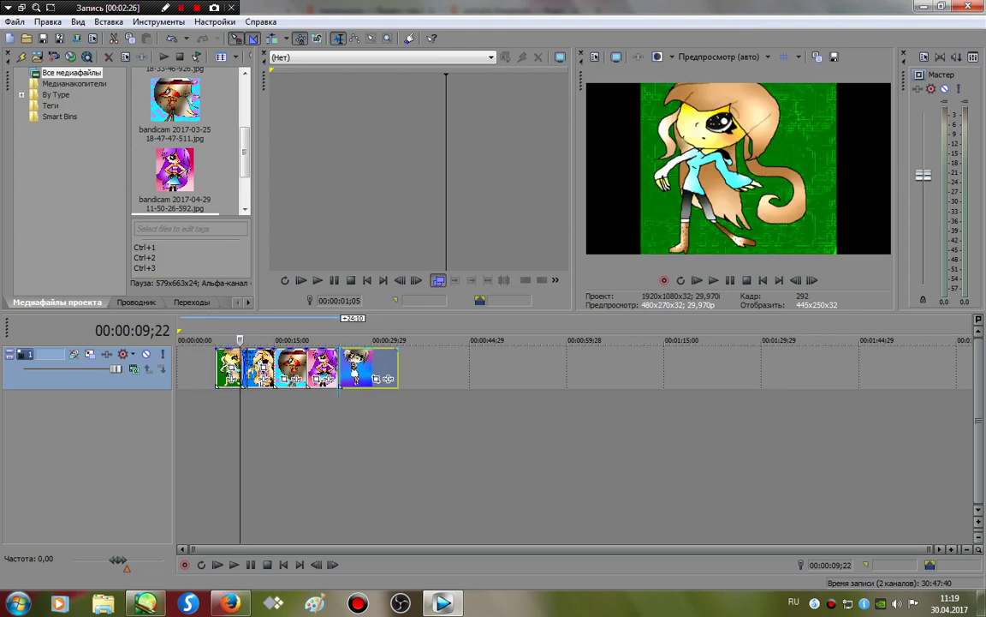
- Shift all five clips earlier, first clip first, so they run consecutively from the timeline's start, and place the playhead at 00:00:00;02
{"action": "left_click", "coordinate": [210, 367]}
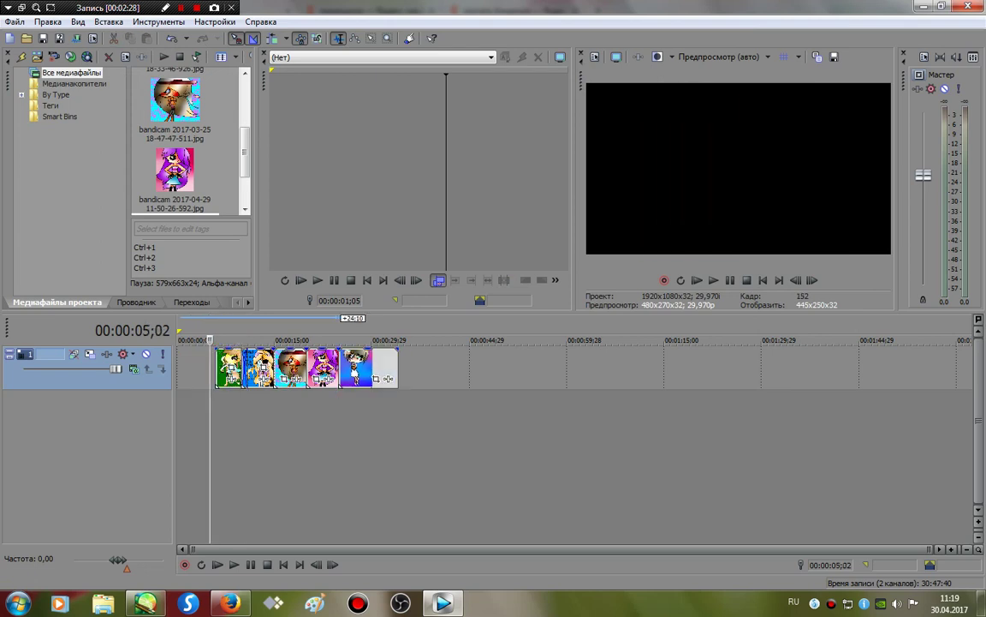
{"action": "left_click_drag", "start_coordinate": [229, 365], "coordinate": [191, 365]}
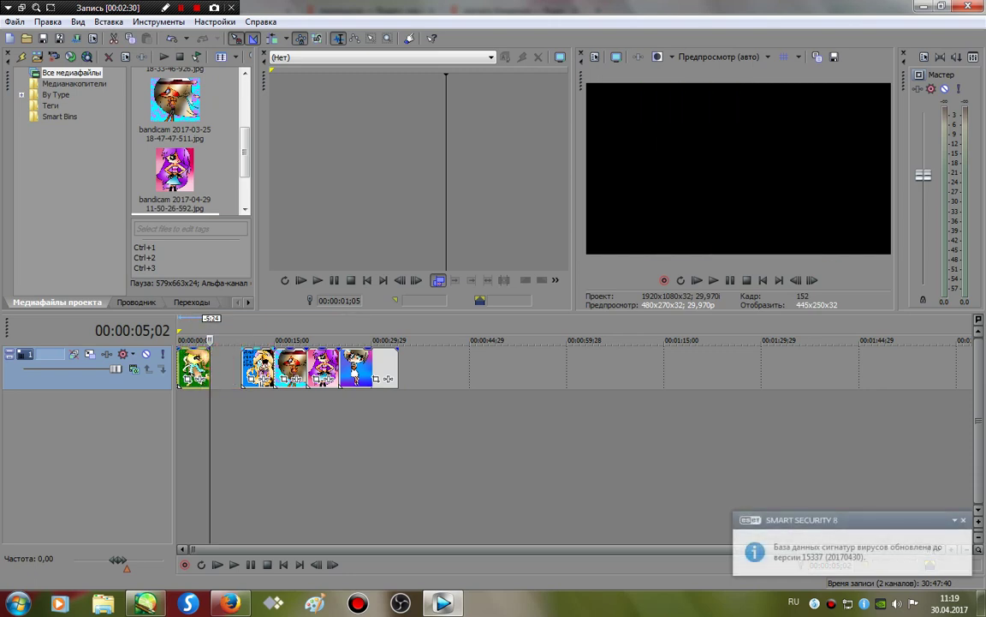
{"action": "left_click_drag", "start_coordinate": [257, 366], "coordinate": [226, 366]}
{"action": "left_click_drag", "start_coordinate": [291, 366], "coordinate": [260, 367]}
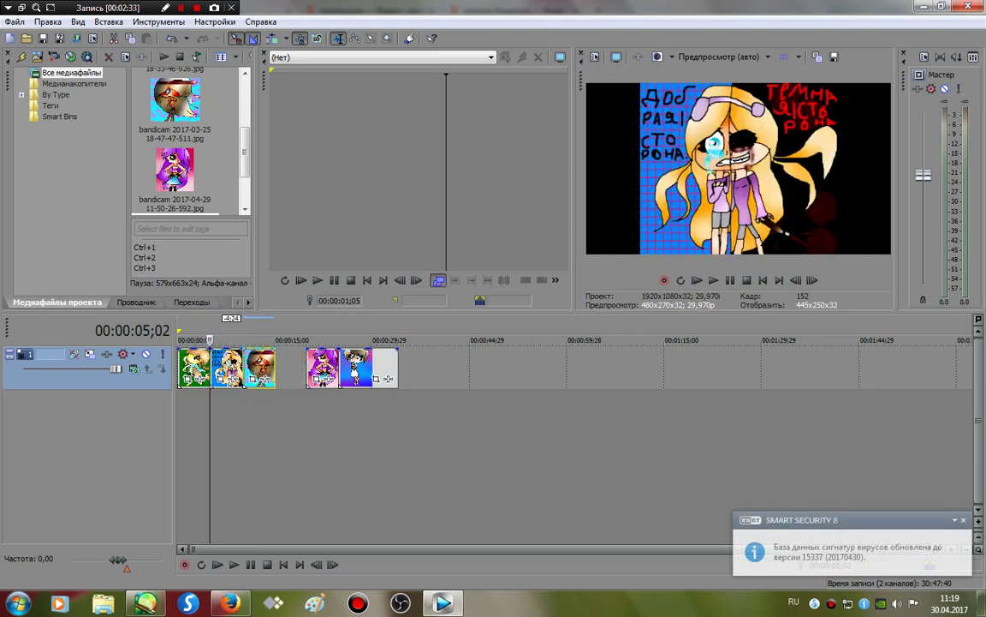
{"action": "left_click_drag", "start_coordinate": [322, 365], "coordinate": [291, 365]}
{"action": "left_click_drag", "start_coordinate": [356, 365], "coordinate": [326, 365]}
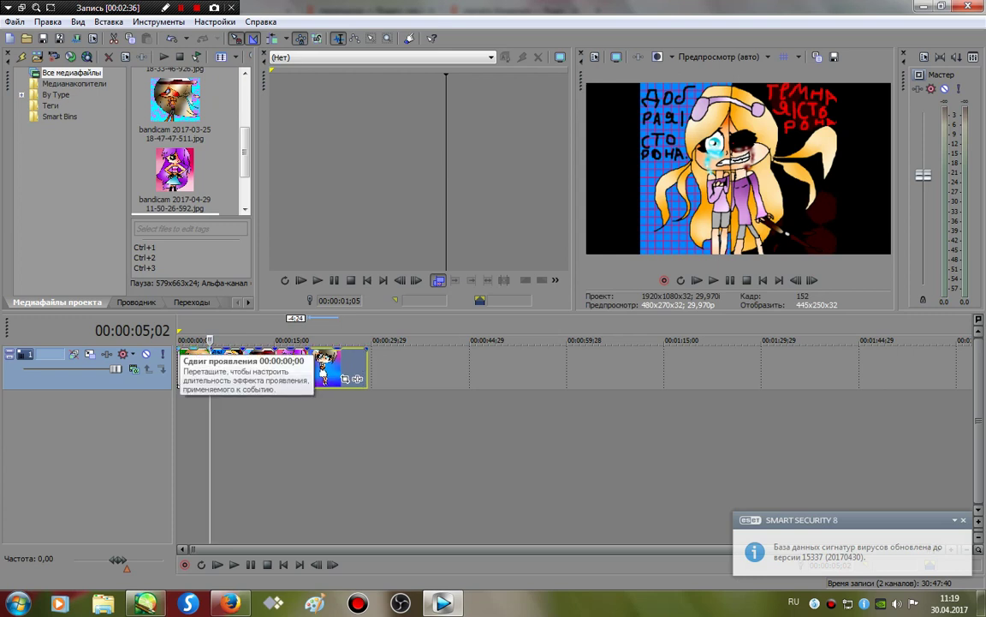
{"action": "left_click", "coordinate": [179, 344]}
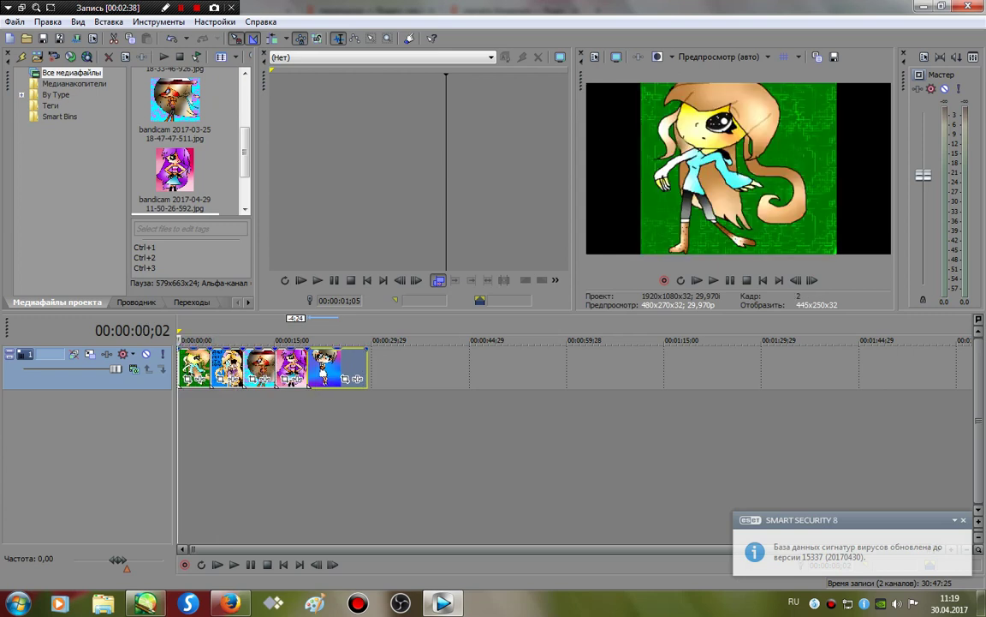
{"action": "left_click", "coordinate": [14, 22]}
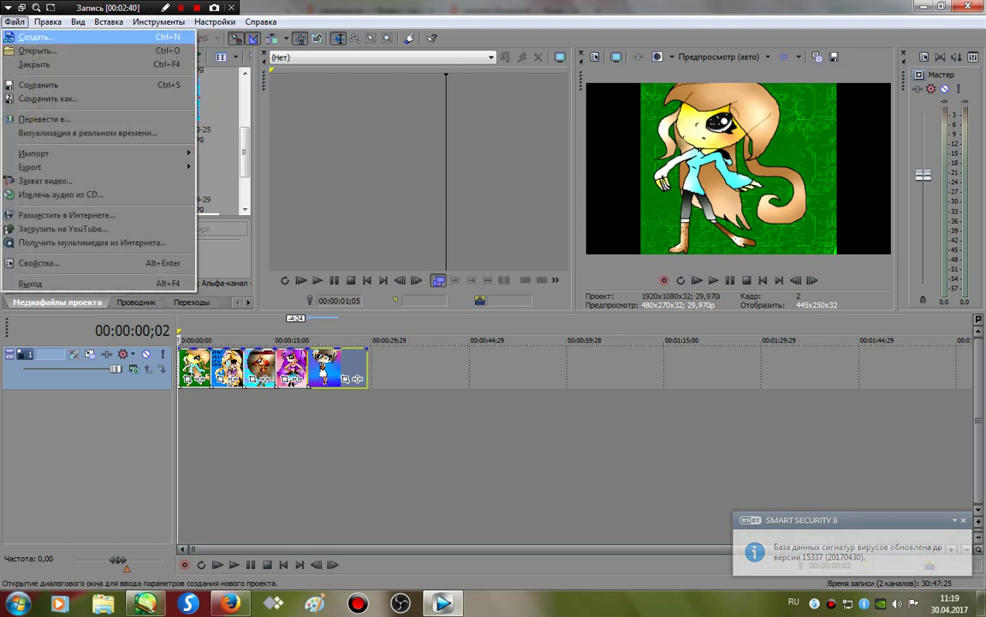
{"action": "left_click", "coordinate": [36, 37]}
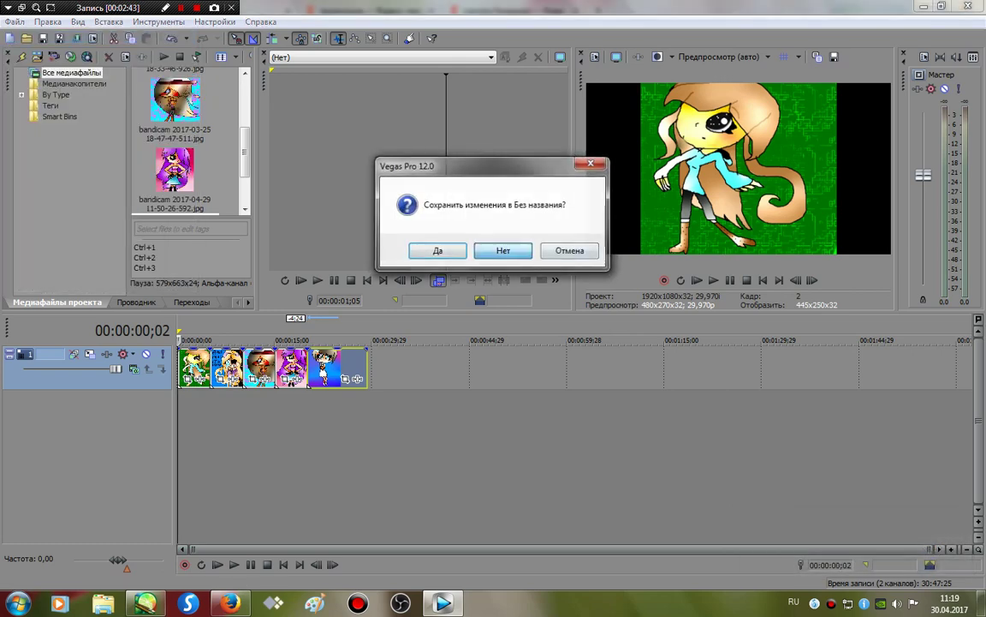
{"action": "left_click", "coordinate": [503, 251]}
{"action": "left_click", "coordinate": [670, 61]}
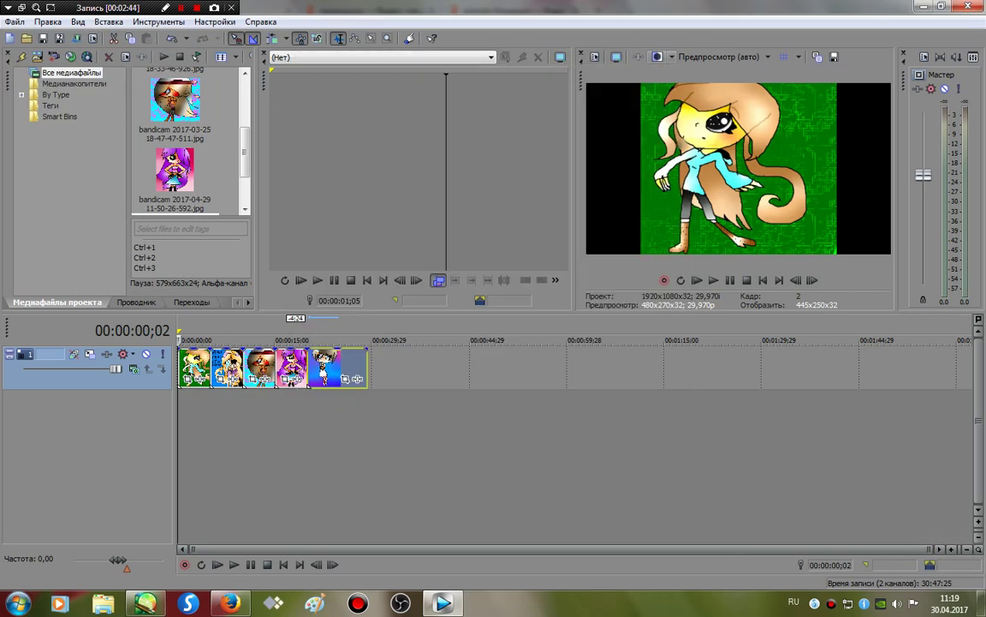
{"action": "left_click", "coordinate": [13, 22]}
{"action": "left_click", "coordinate": [36, 51]}
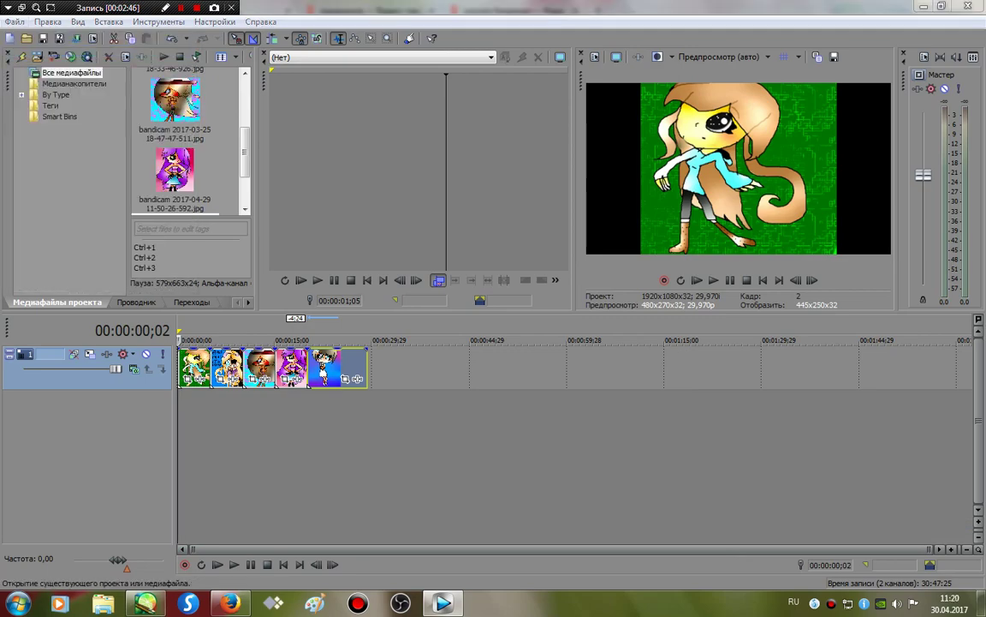
{"action": "scroll", "coordinate": [600, 150], "scroll_direction": "down", "scroll_amount": 15}
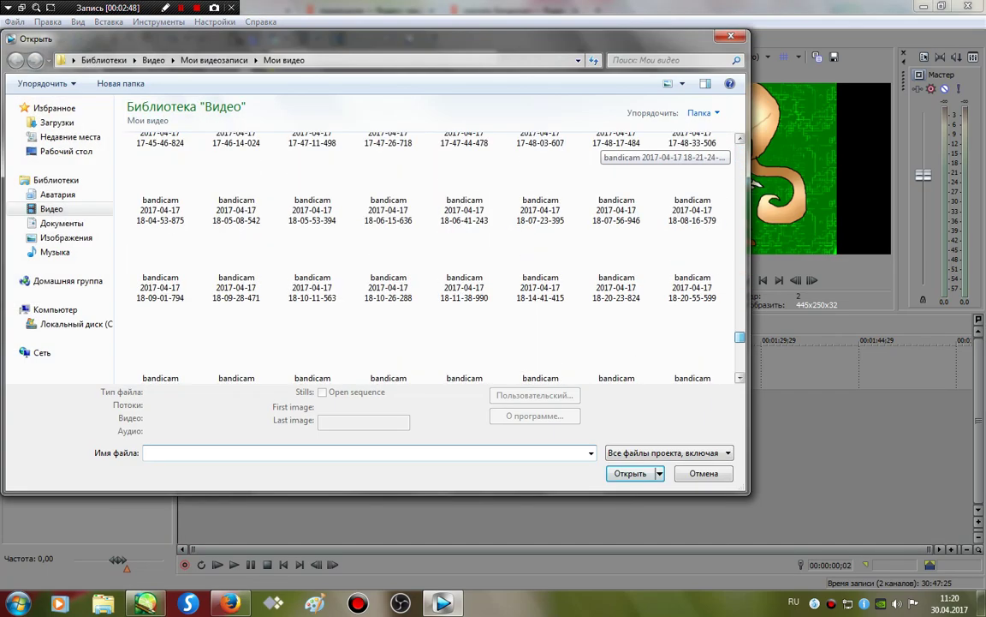
{"action": "scroll", "coordinate": [599, 150], "scroll_direction": "down", "scroll_amount": 1}
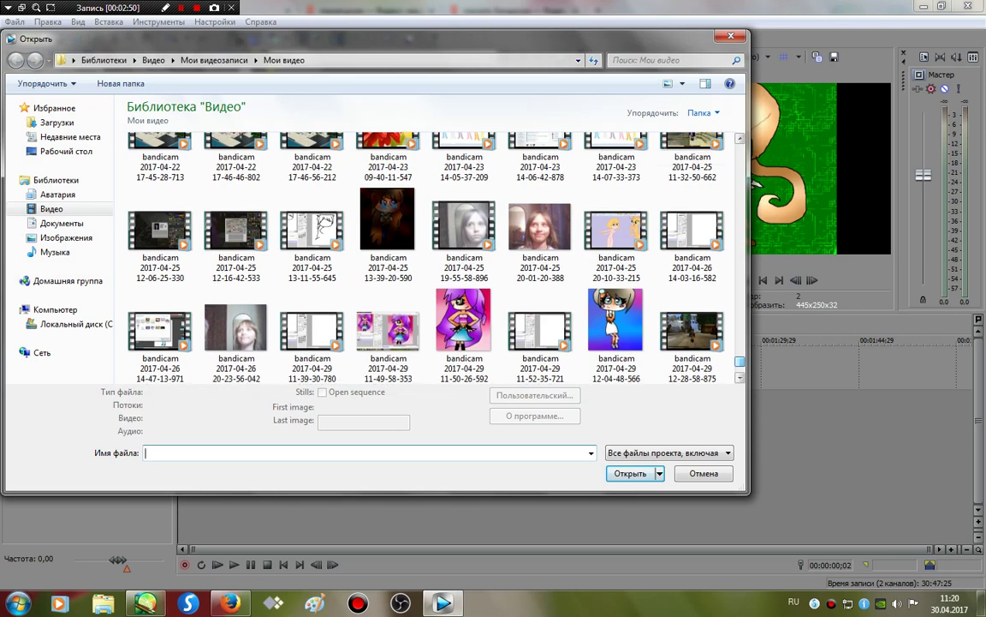
{"action": "double_click", "coordinate": [540, 230]}
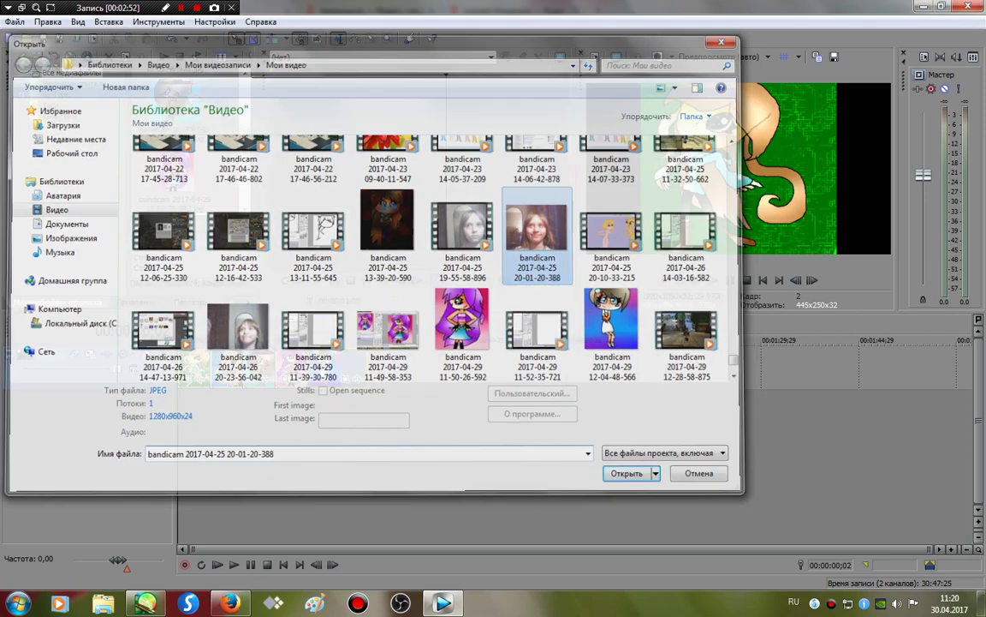
{"action": "left_click_drag", "start_coordinate": [194, 366], "coordinate": [356, 368]}
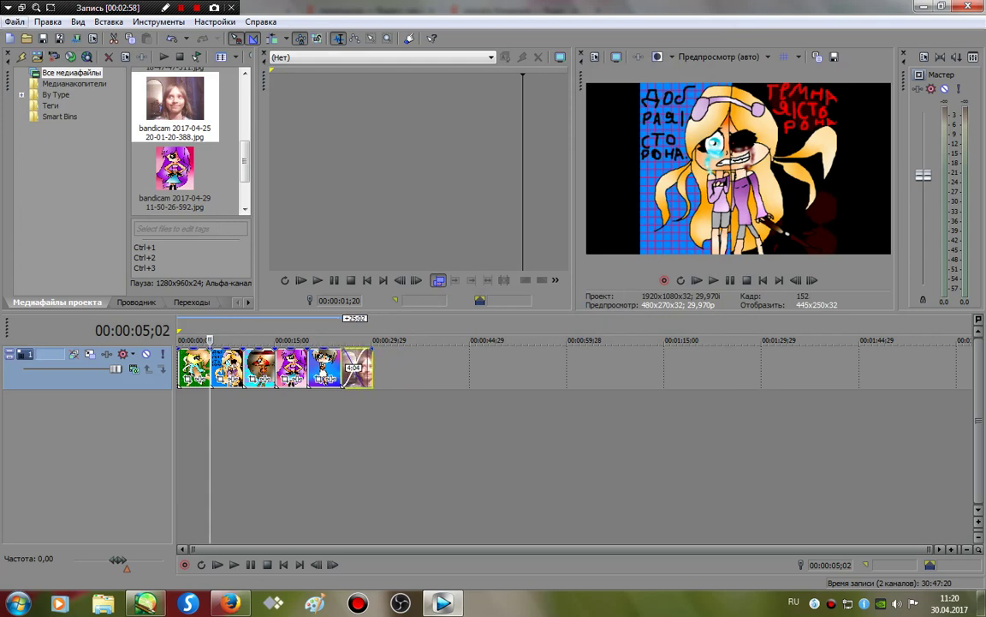
{"action": "left_click", "coordinate": [13, 21]}
{"action": "left_click", "coordinate": [39, 50]}
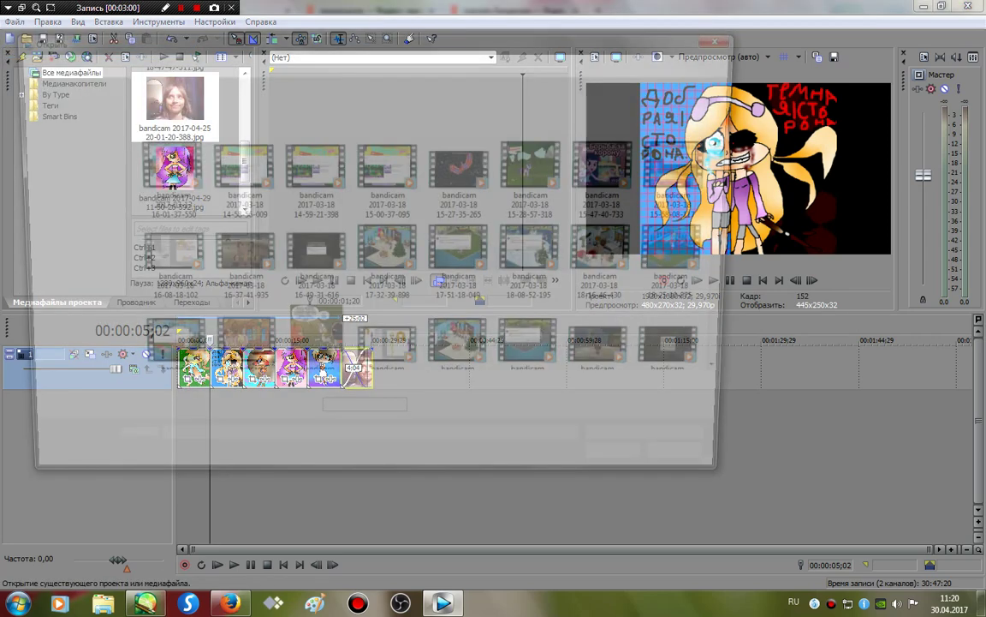
{"action": "scroll", "coordinate": [602, 144], "scroll_direction": "down", "scroll_amount": 10}
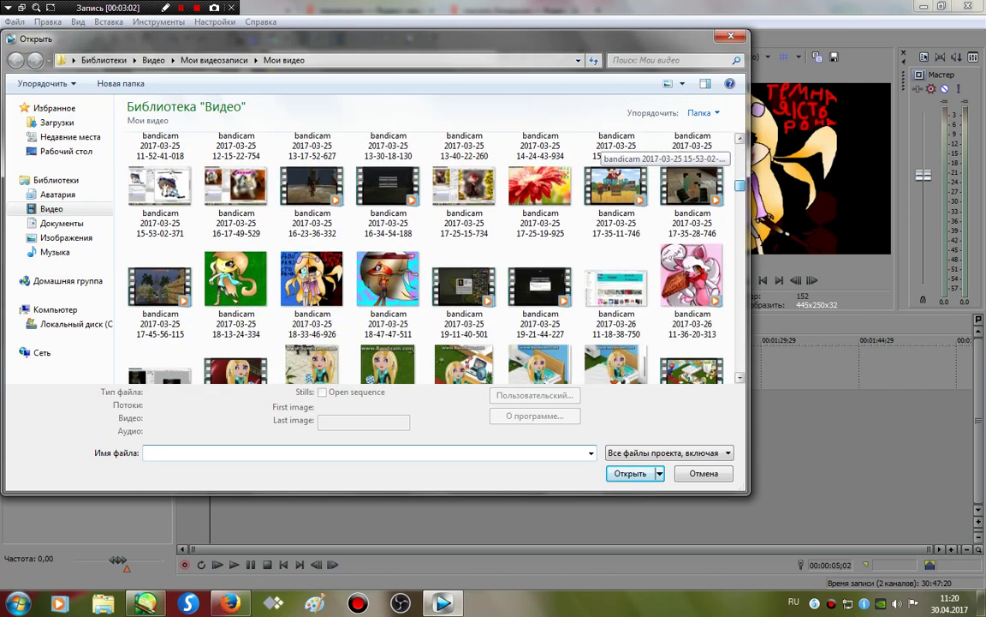
{"action": "scroll", "coordinate": [602, 145], "scroll_direction": "down", "scroll_amount": 10}
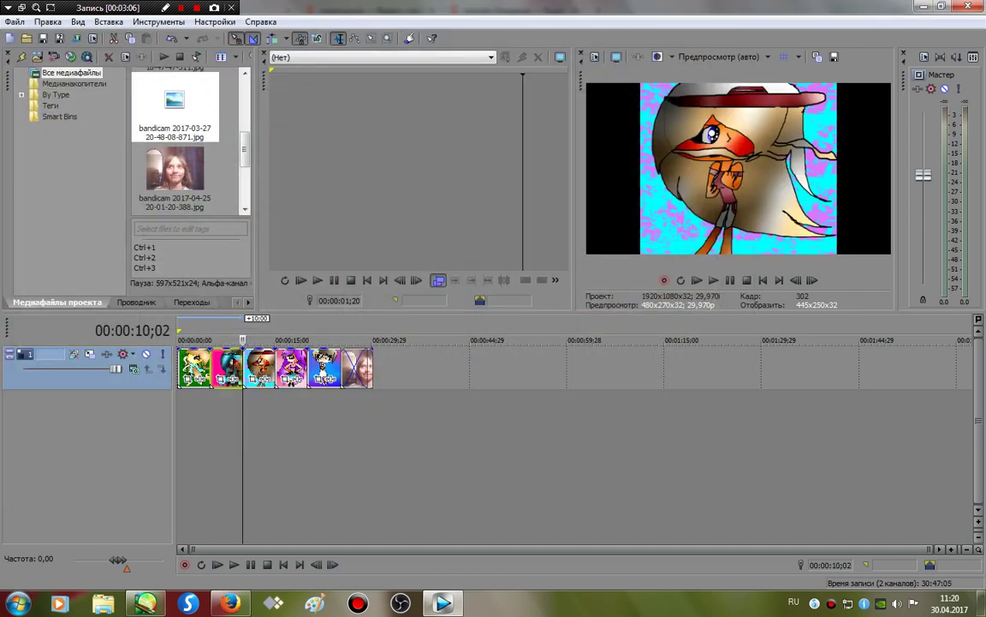
{"action": "left_click_drag", "start_coordinate": [231, 367], "coordinate": [388, 367]}
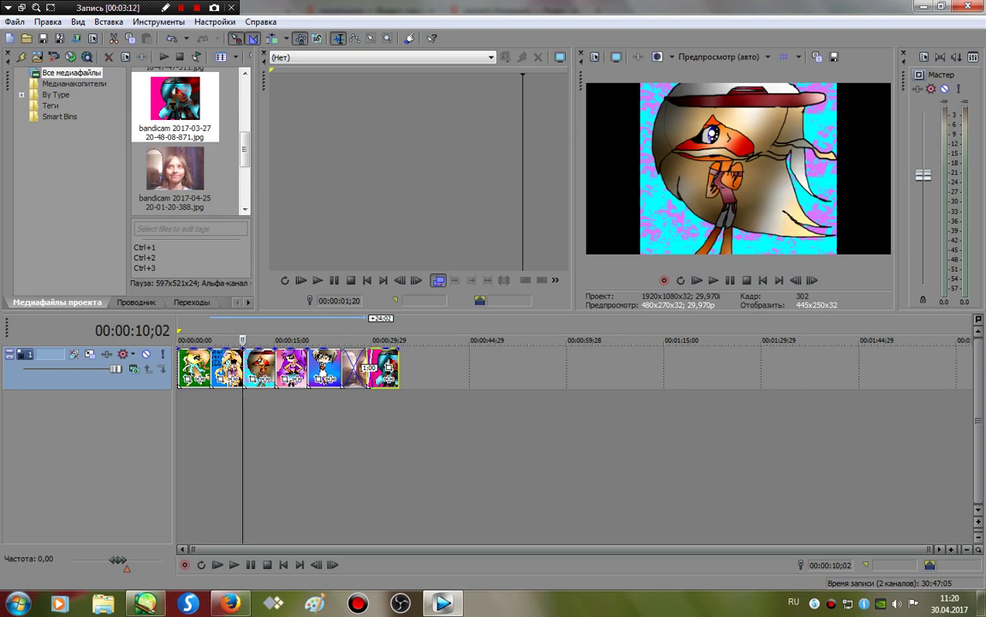
{"action": "left_click", "coordinate": [179, 437]}
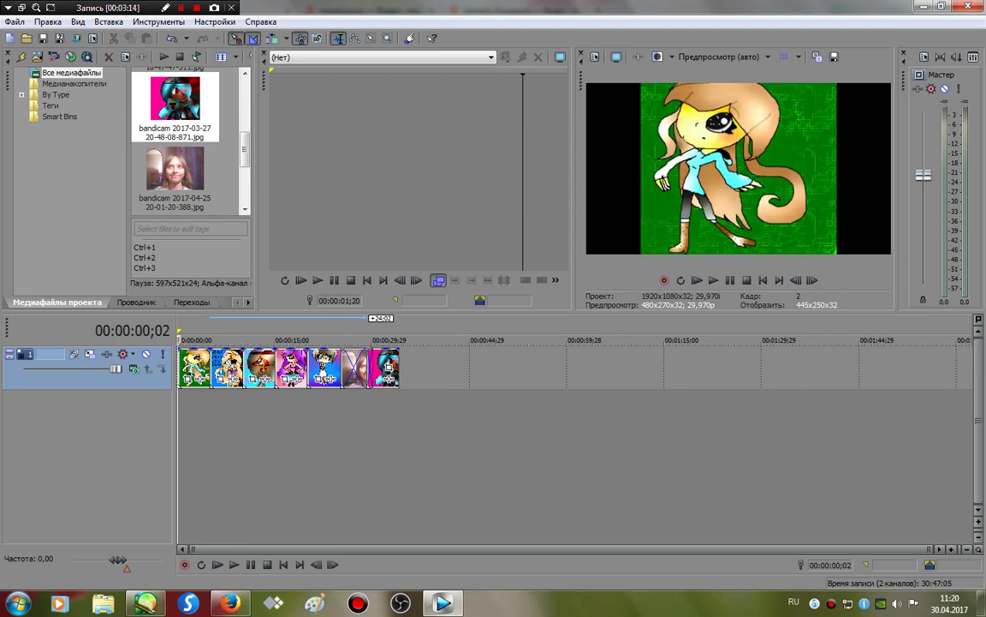
{"action": "left_click", "coordinate": [15, 23]}
{"action": "left_click", "coordinate": [38, 51]}
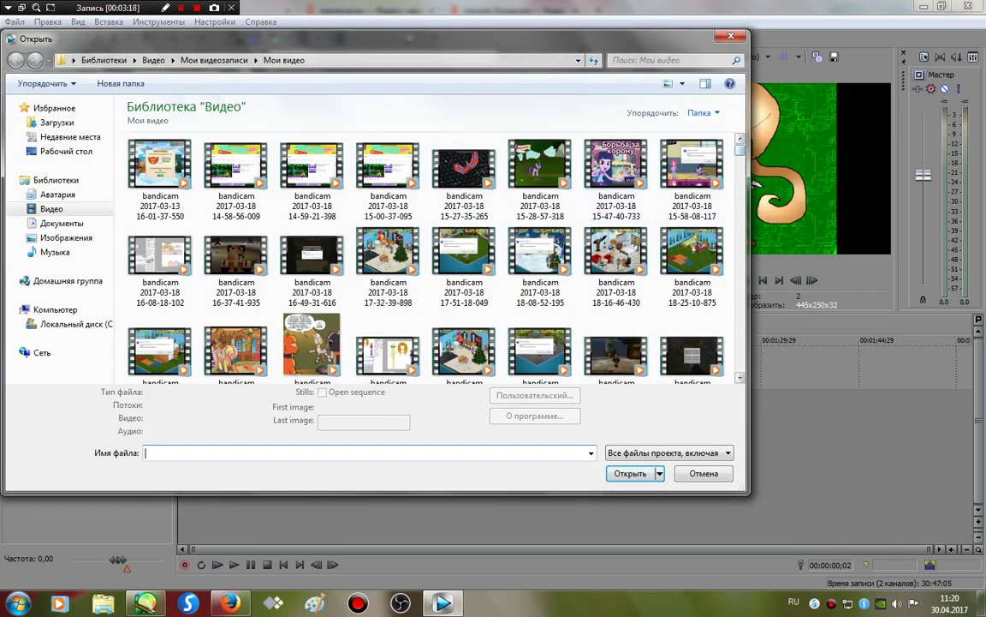
{"action": "scroll", "coordinate": [617, 171], "scroll_direction": "down", "scroll_amount": 15}
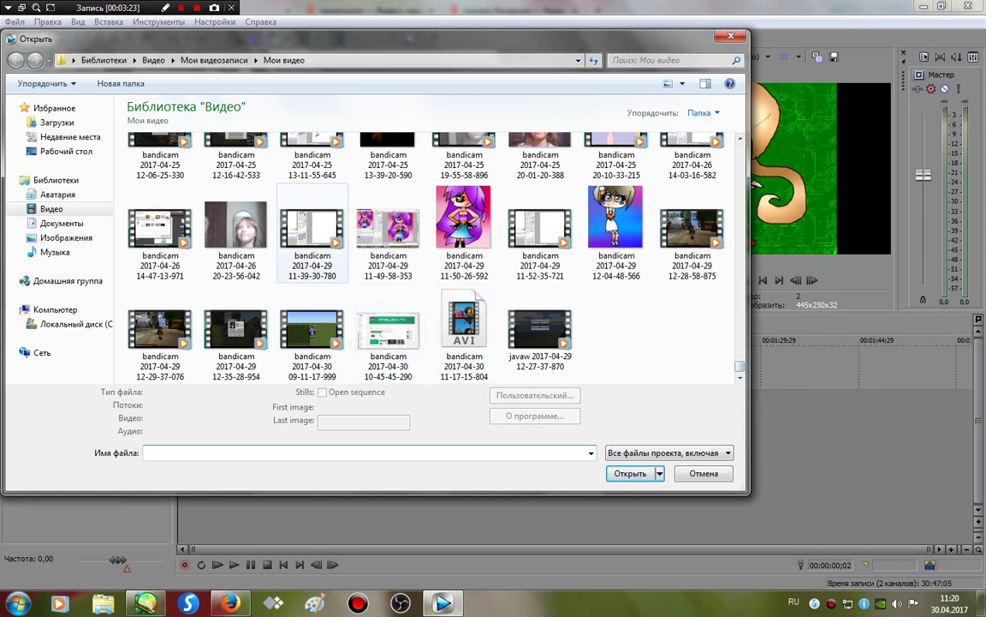
{"action": "double_click", "coordinate": [237, 225]}
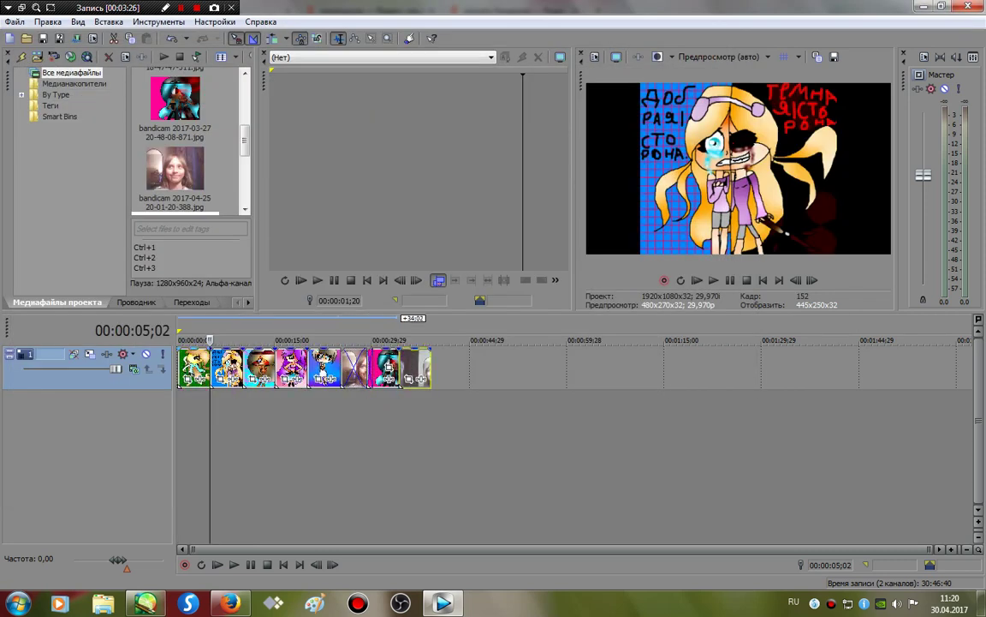
- Import the SLOT Angel_ili_demon MP3 from the Downloads folder at the timeline's start as an audio track, and return the playhead to the beginning
{"action": "left_click", "coordinate": [179, 445]}
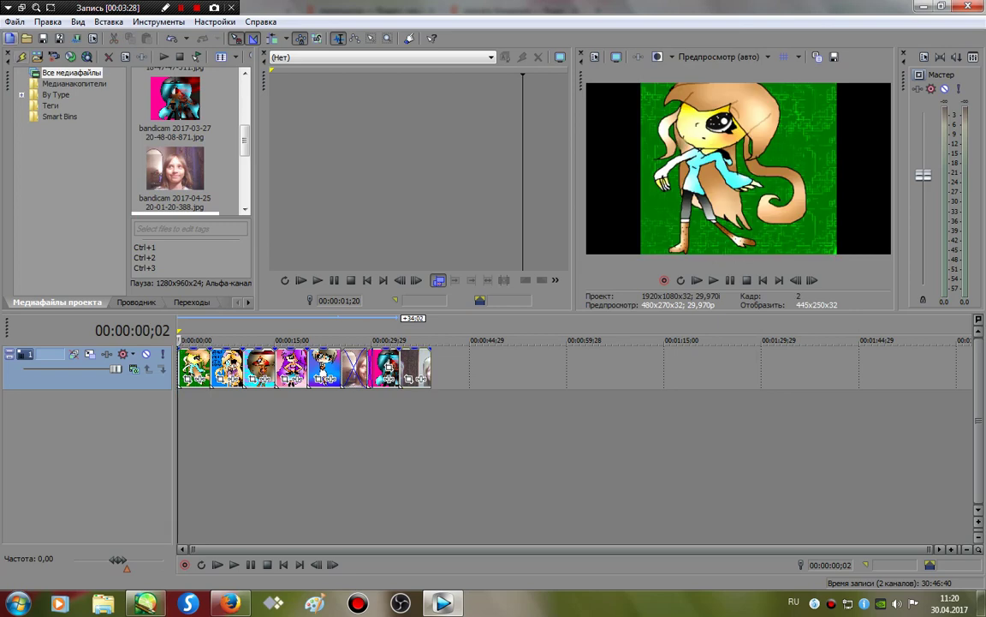
{"action": "left_click", "coordinate": [15, 22]}
{"action": "left_click", "coordinate": [27, 39]}
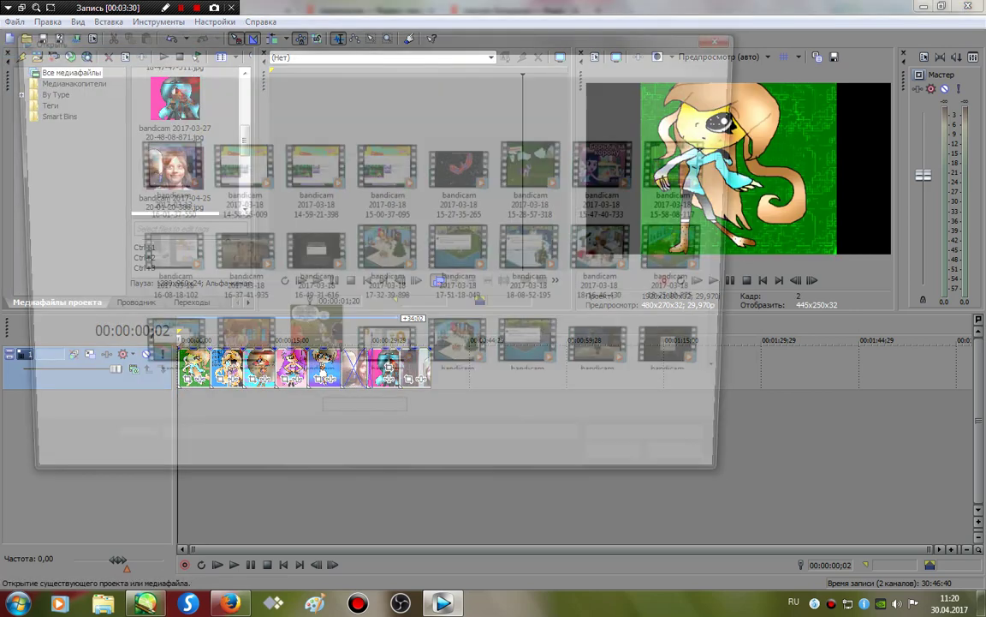
{"action": "left_click", "coordinate": [56, 123]}
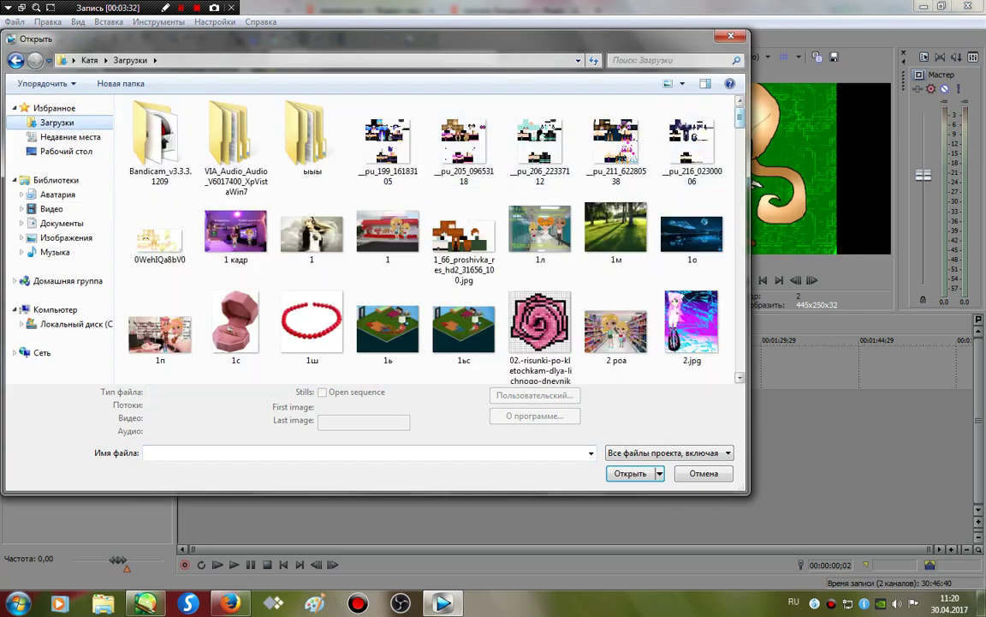
{"action": "scroll", "coordinate": [664, 98], "scroll_direction": "down", "scroll_amount": 15}
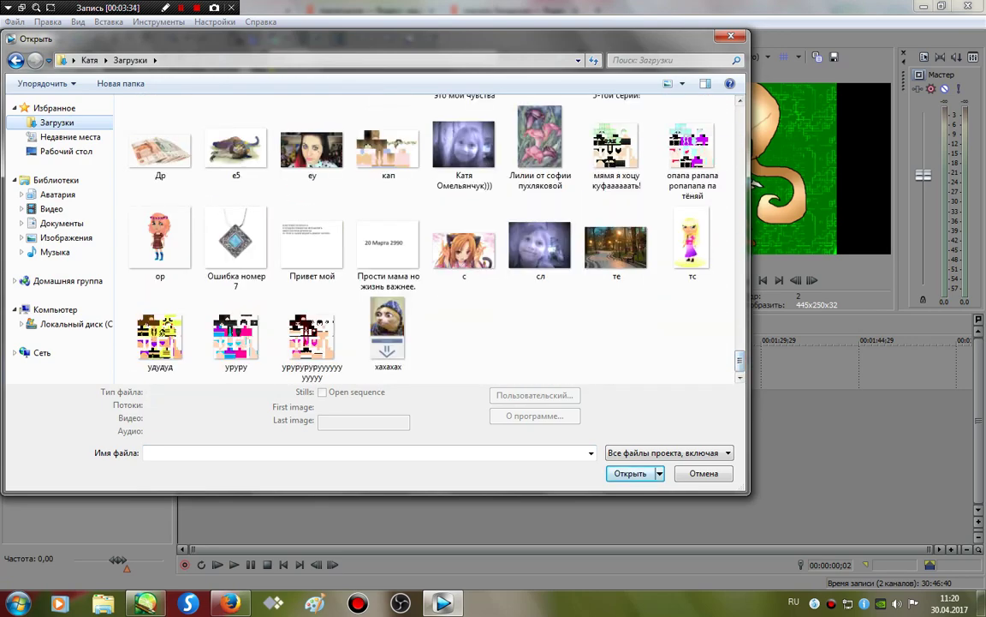
{"action": "scroll", "coordinate": [463, 171], "scroll_direction": "up", "scroll_amount": 3}
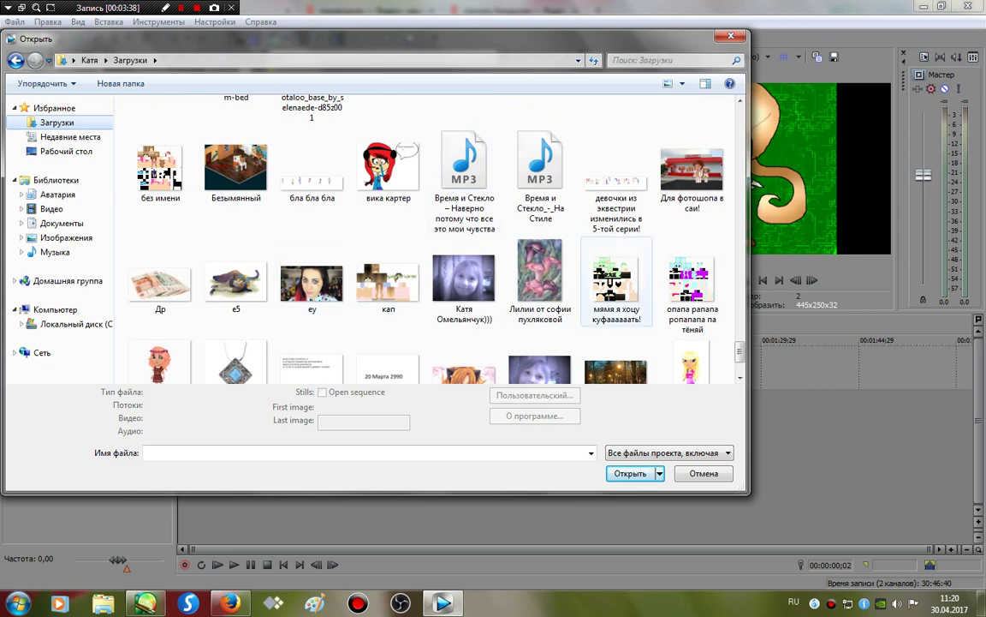
{"action": "scroll", "coordinate": [463, 239], "scroll_direction": "down", "scroll_amount": 3}
{"action": "scroll", "coordinate": [428, 239], "scroll_direction": "up", "scroll_amount": 5}
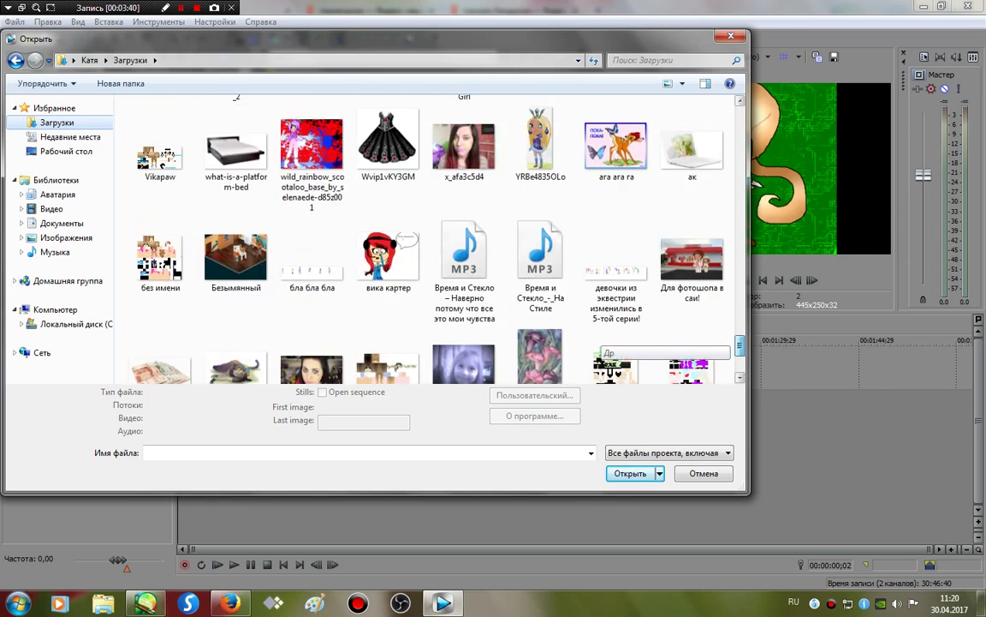
{"action": "left_click_drag", "start_coordinate": [740, 334], "coordinate": [740, 329]}
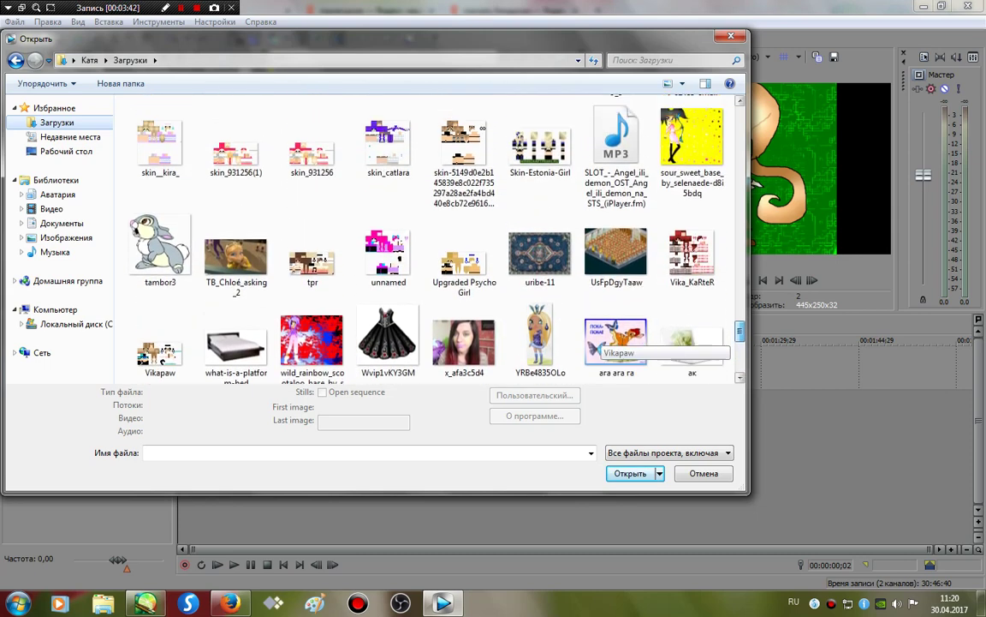
{"action": "double_click", "coordinate": [617, 139]}
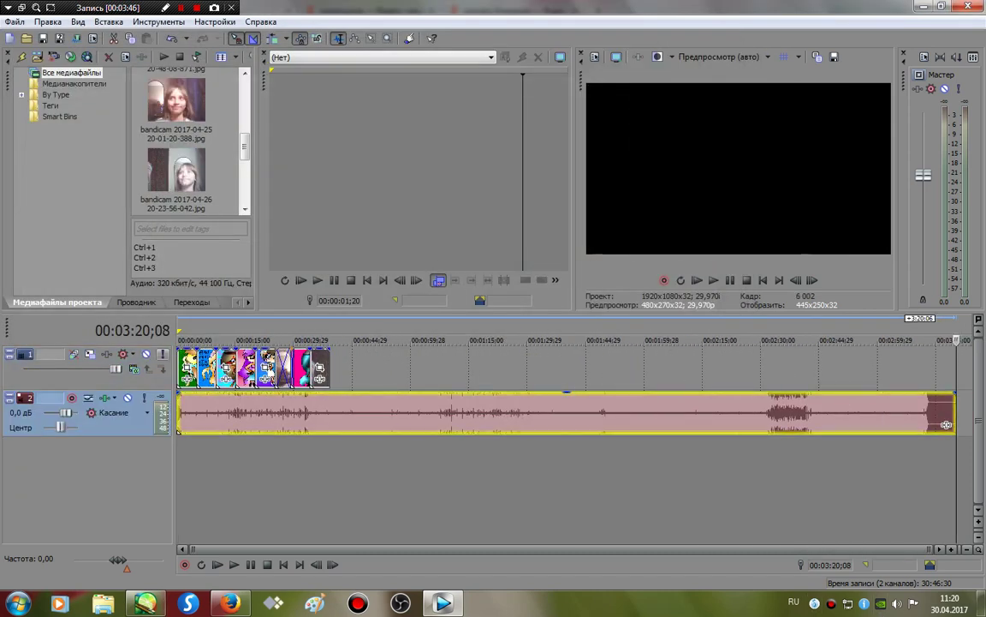
{"action": "key", "text": "Home"}
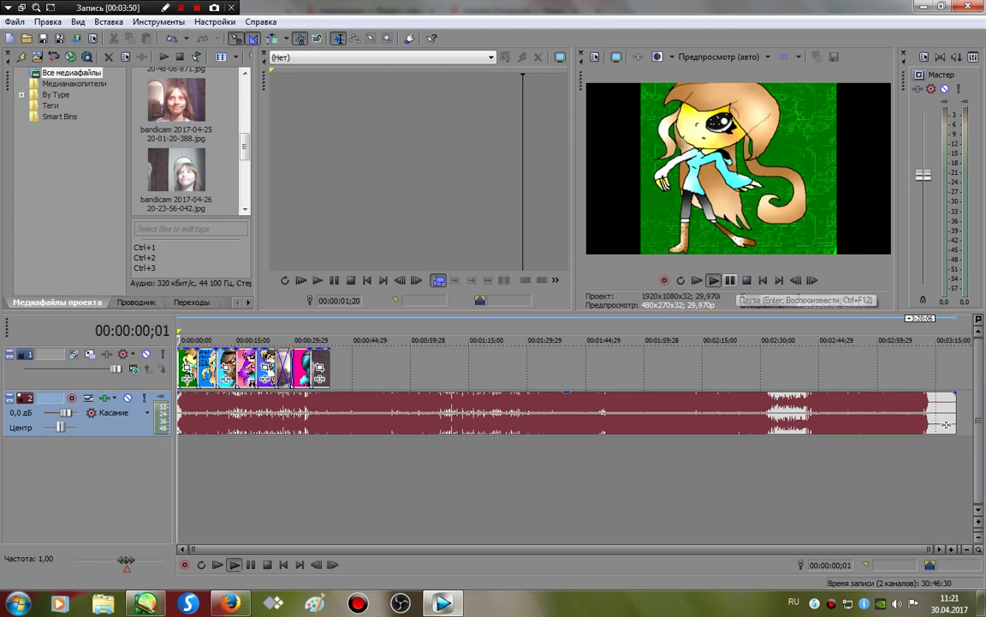
- Preview the slideshow's opening with its soundtrack, lower the system volume, and return the playhead to the beginning
{"action": "key", "text": "space"}
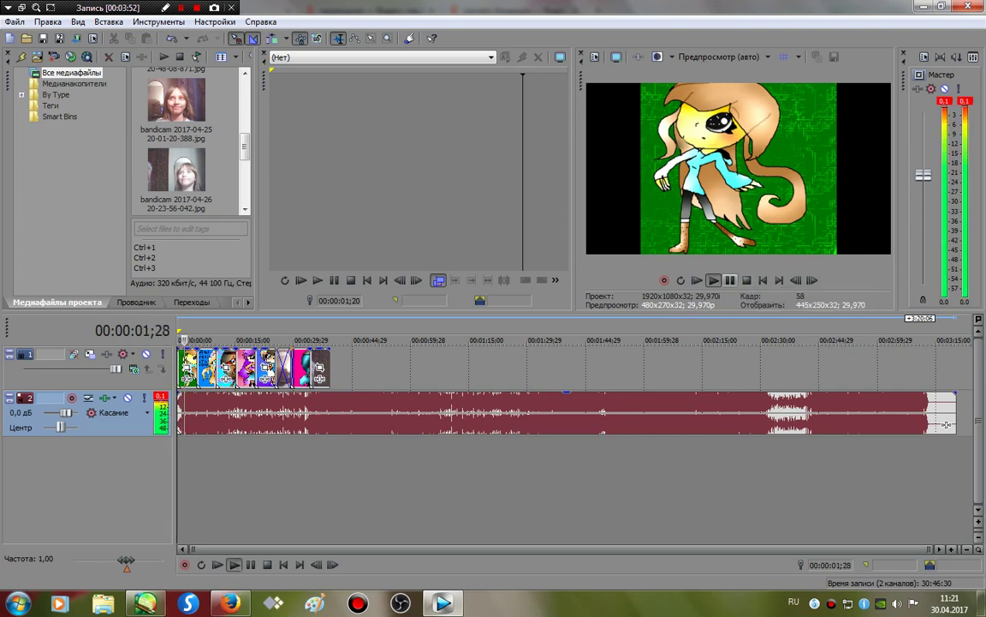
{"action": "left_click", "coordinate": [746, 280]}
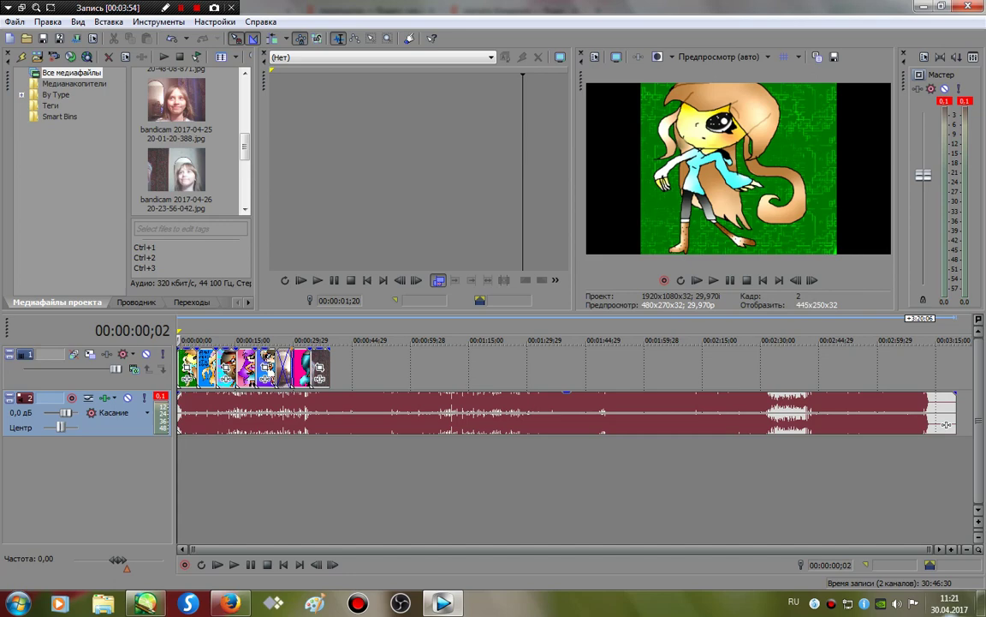
{"action": "left_click", "coordinate": [897, 604]}
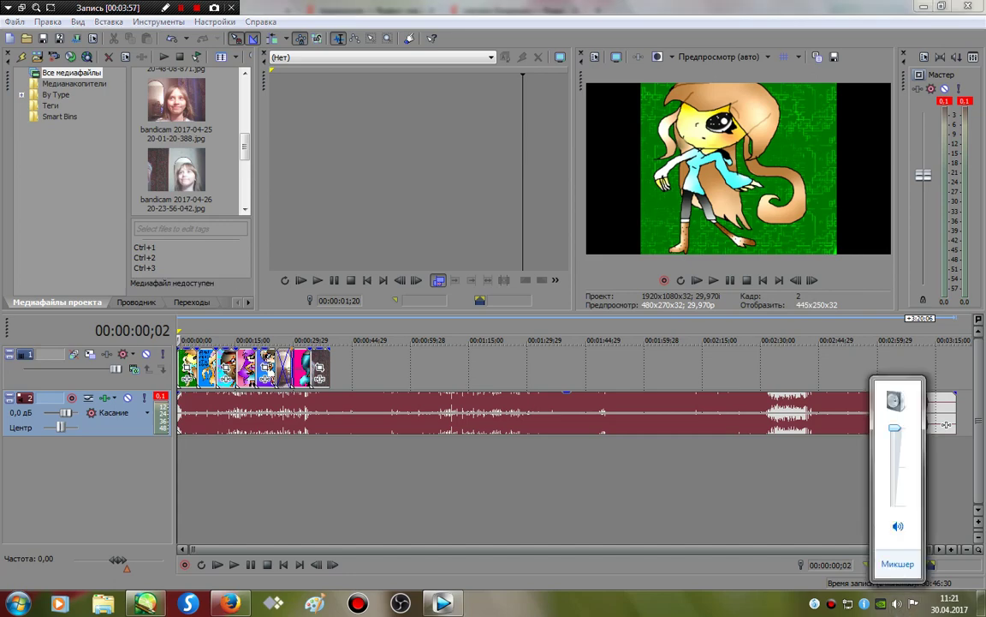
{"action": "left_click_drag", "start_coordinate": [895, 427], "coordinate": [895, 458]}
{"action": "left_click", "coordinate": [735, 484]}
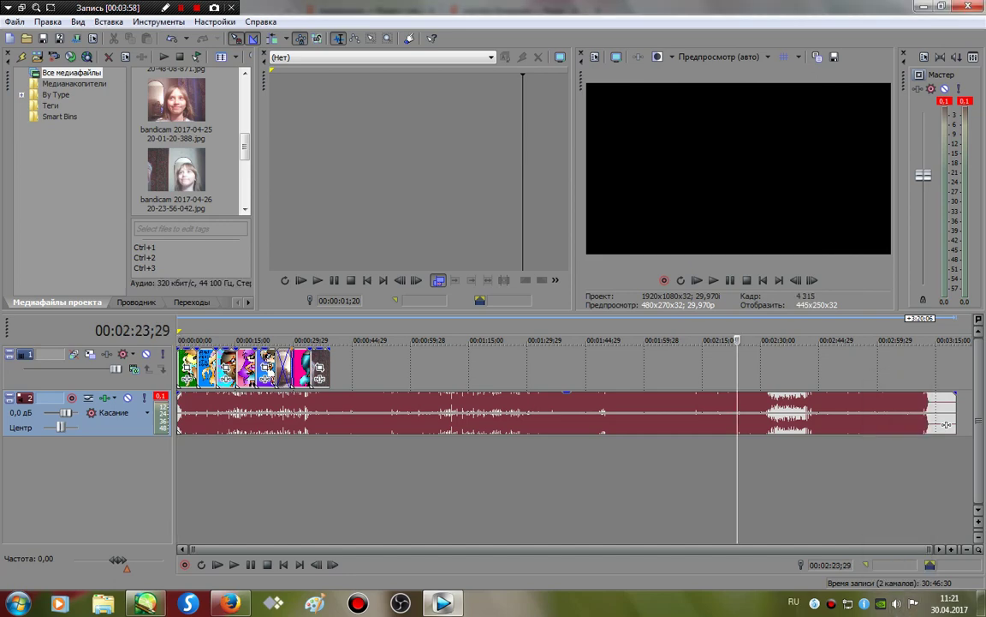
{"action": "left_click", "coordinate": [178, 484]}
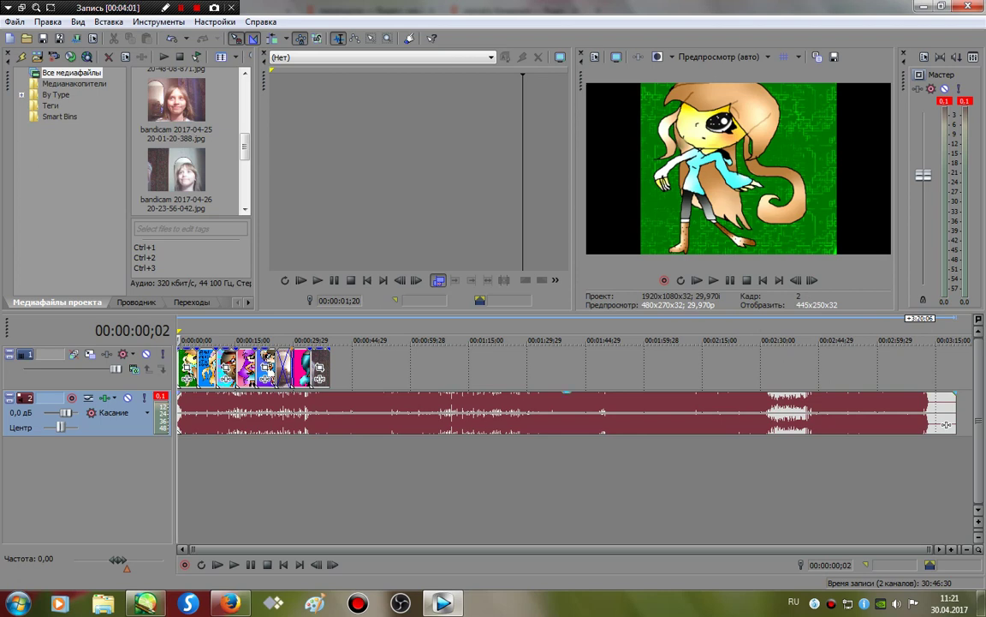
- Add a long fade-out to the soundtrack, trim its end to the end of the last image clip, and select that clip
{"action": "left_click_drag", "start_coordinate": [946, 424], "coordinate": [320, 424]}
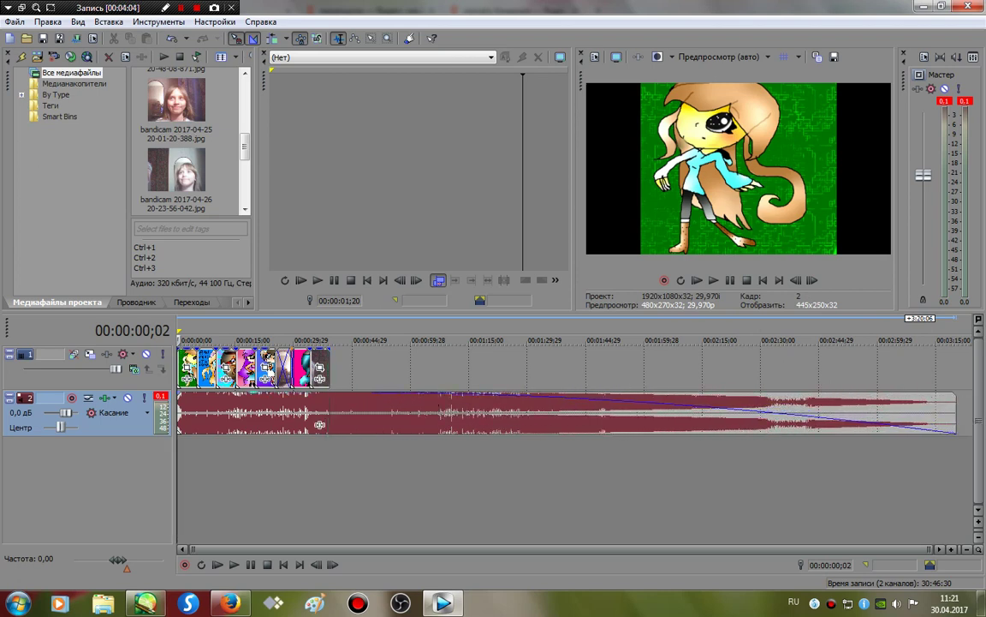
{"action": "left_click_drag", "start_coordinate": [956, 424], "coordinate": [273, 416]}
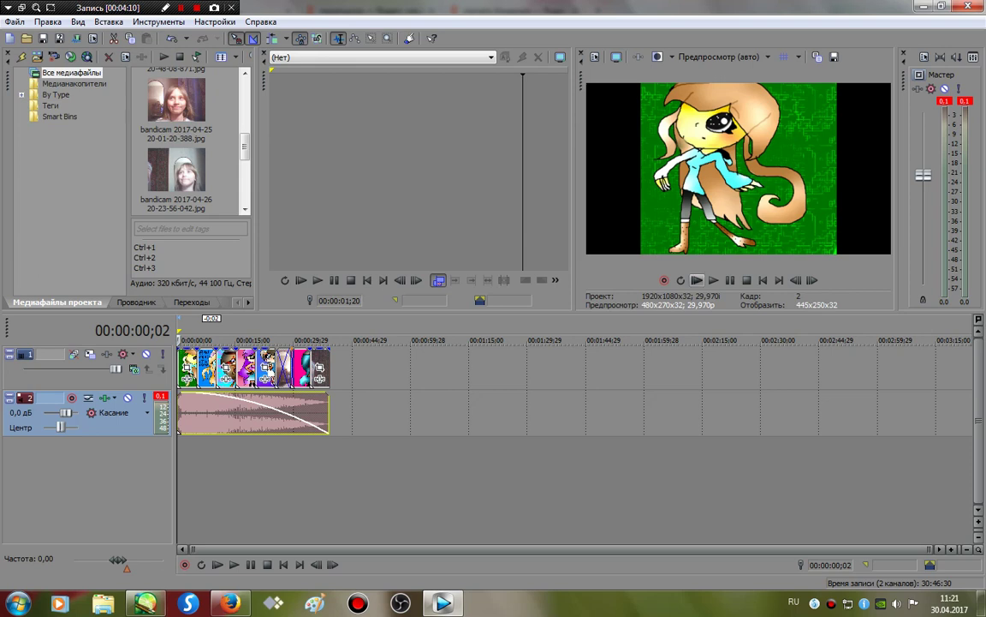
{"action": "mouse_move", "coordinate": [319, 358]}
{"action": "left_mouse_down"}
{"action": "mouse_move", "coordinate": [345, 358]}
{"action": "mouse_move", "coordinate": [320, 357]}
{"action": "left_mouse_up"}
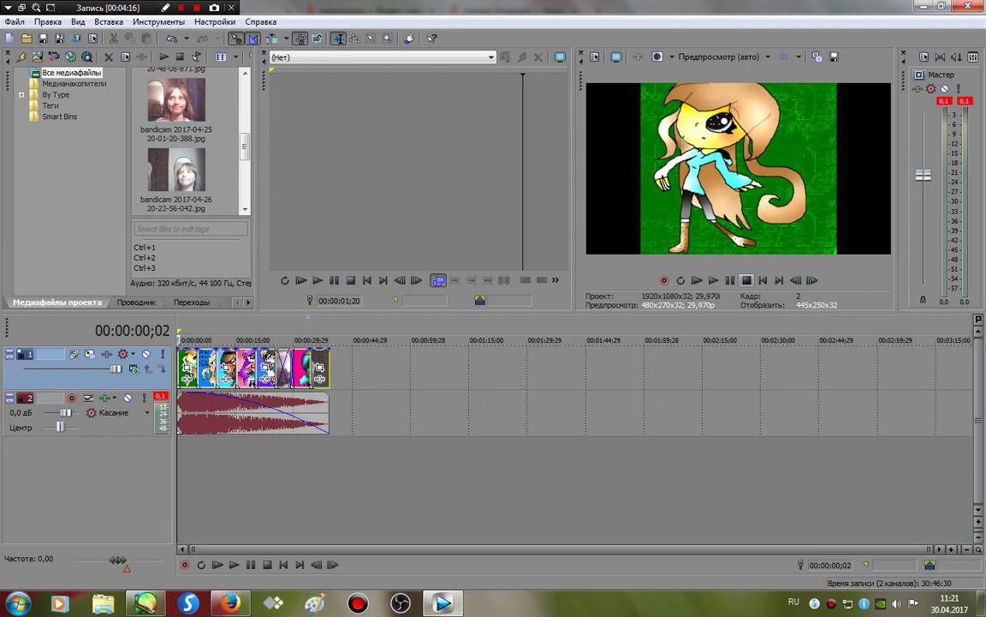
- Play the slideshow from the beginning past its last clip, lowering the system volume further during playback
{"action": "key", "text": "space"}
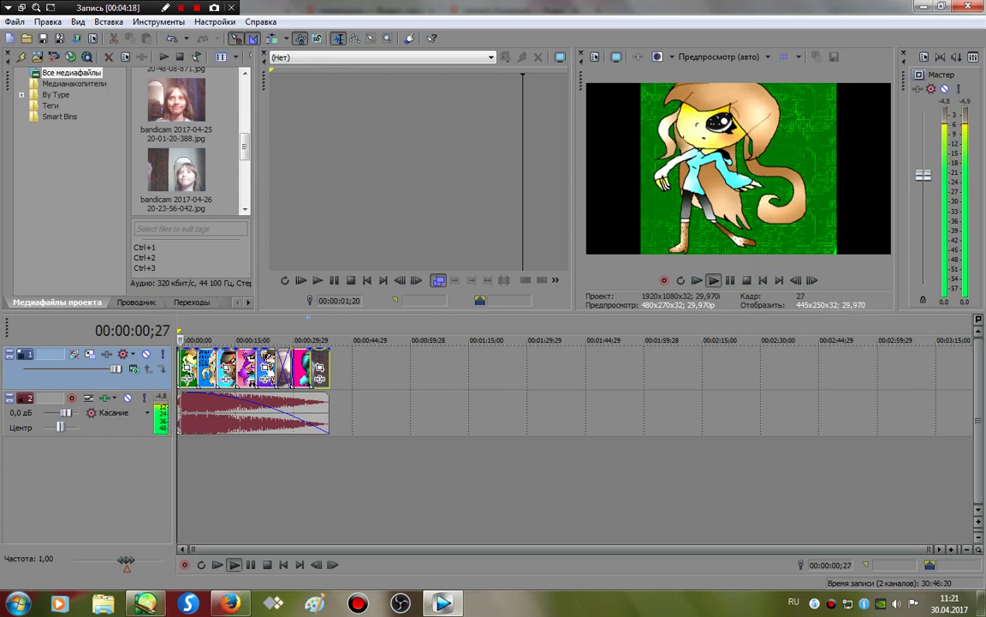
{"action": "left_click", "coordinate": [896, 604]}
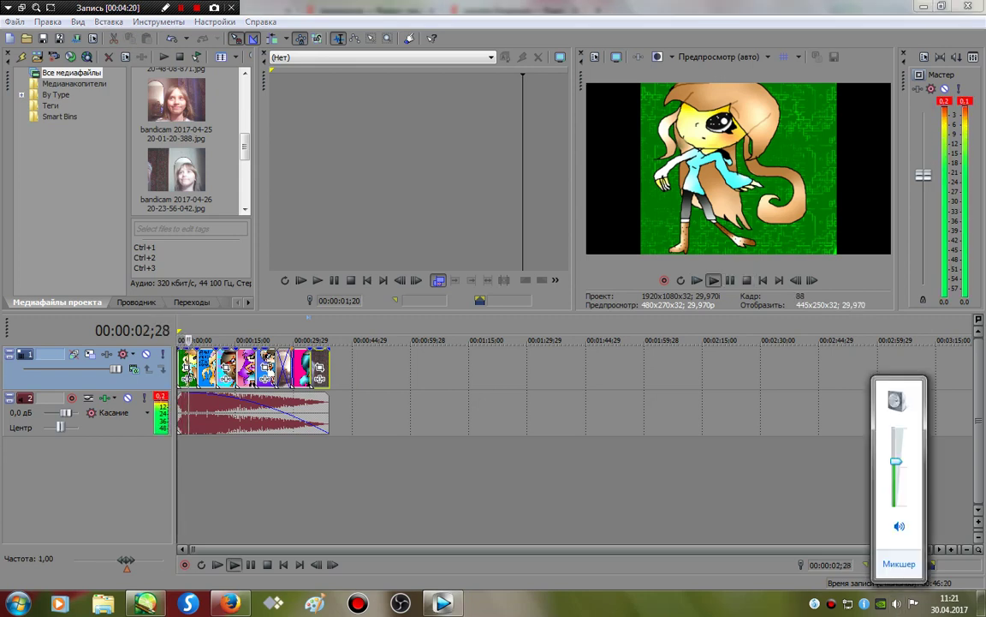
{"action": "left_click_drag", "start_coordinate": [897, 461], "coordinate": [897, 489]}
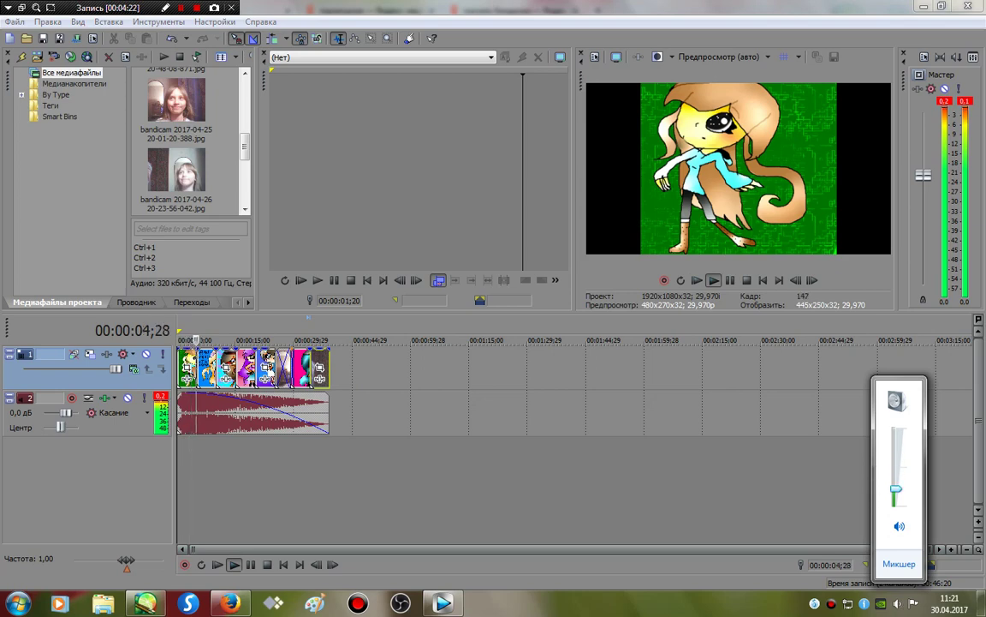
{"action": "left_click", "coordinate": [897, 604]}
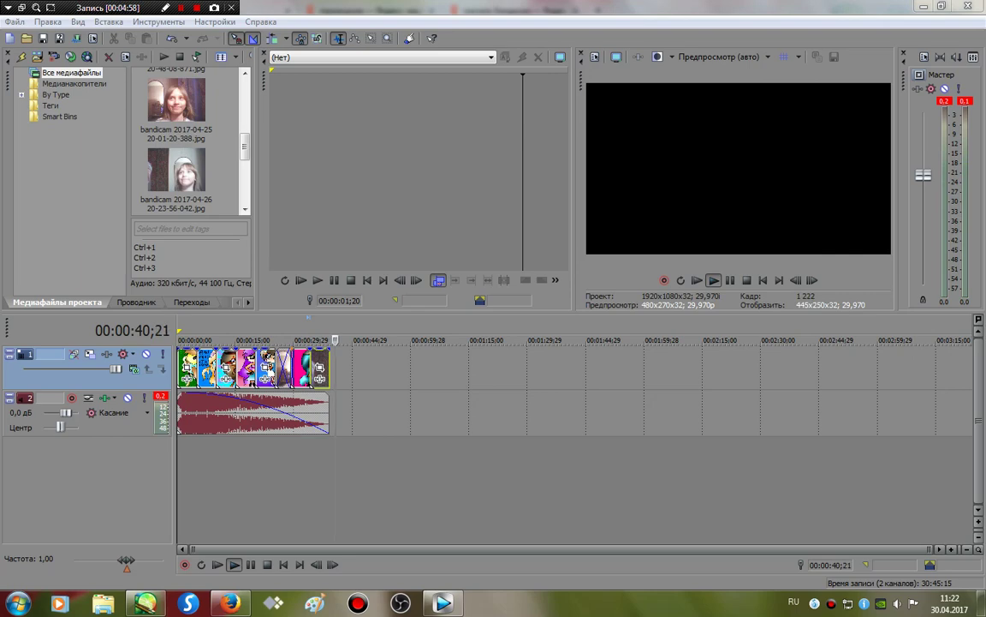
- Open the image с from the Downloads folder and place its clip last on the image track
{"action": "key", "text": "alt+f"}
{"action": "key", "text": "Down"}
{"action": "key", "text": "Return"}
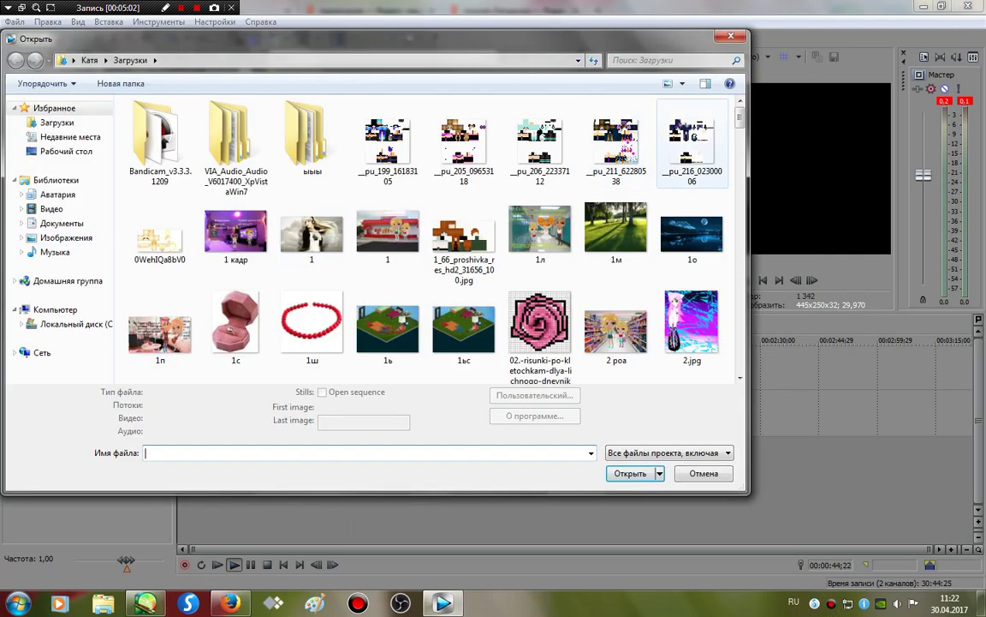
{"action": "scroll", "coordinate": [552, 276], "scroll_direction": "down", "scroll_amount": 5}
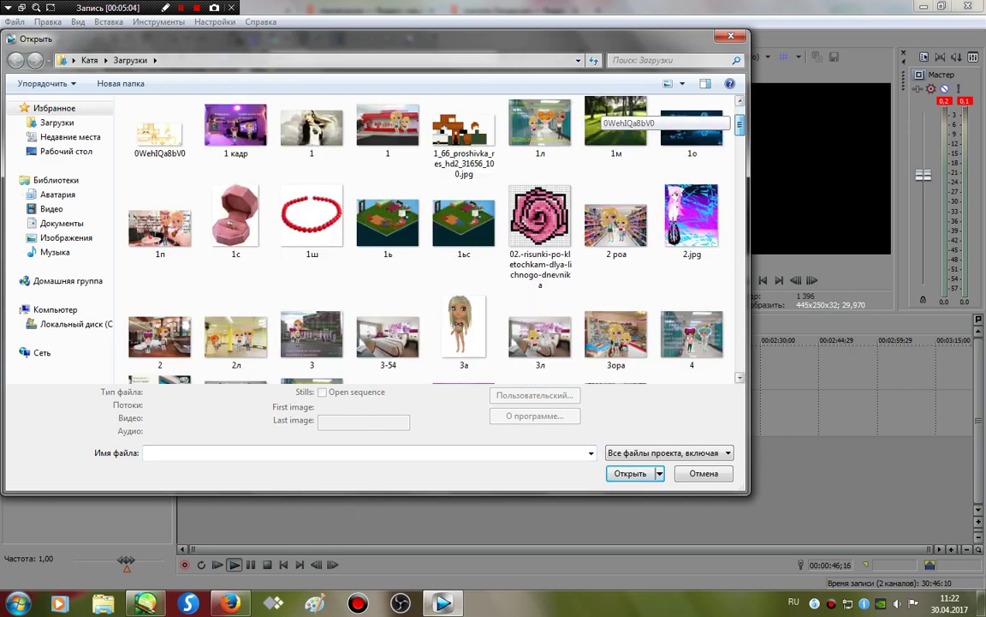
{"action": "scroll", "coordinate": [551, 277], "scroll_direction": "down", "scroll_amount": 1}
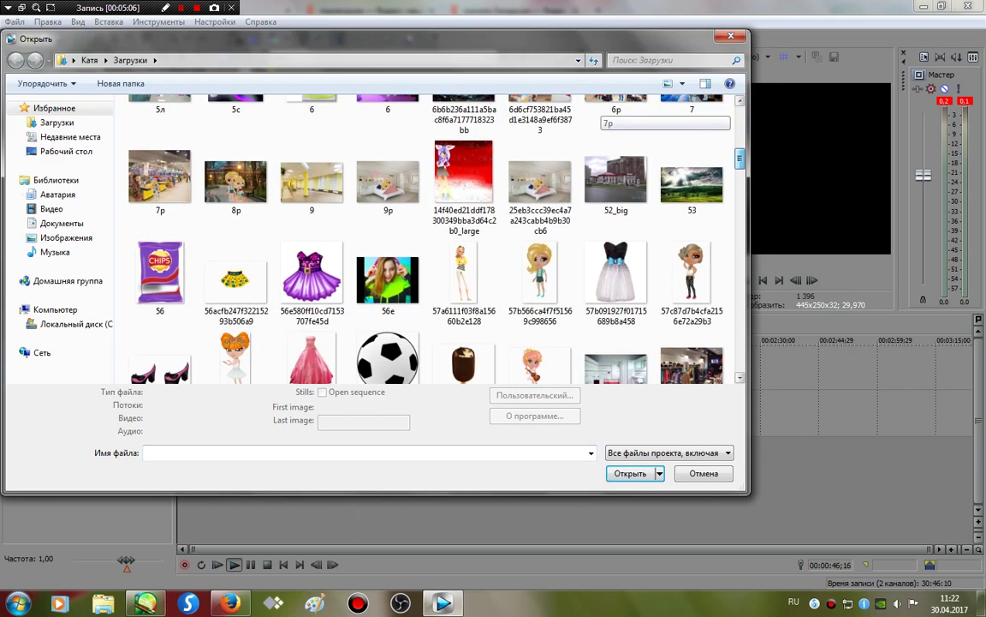
{"action": "scroll", "coordinate": [603, 111], "scroll_direction": "down", "scroll_amount": 5}
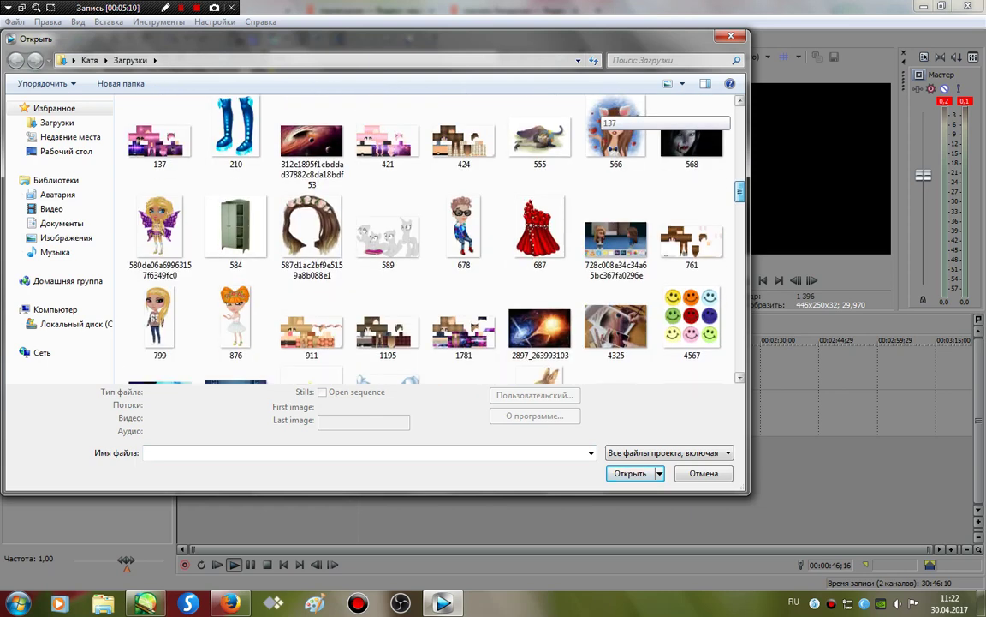
{"action": "scroll", "coordinate": [604, 114], "scroll_direction": "down", "scroll_amount": 15}
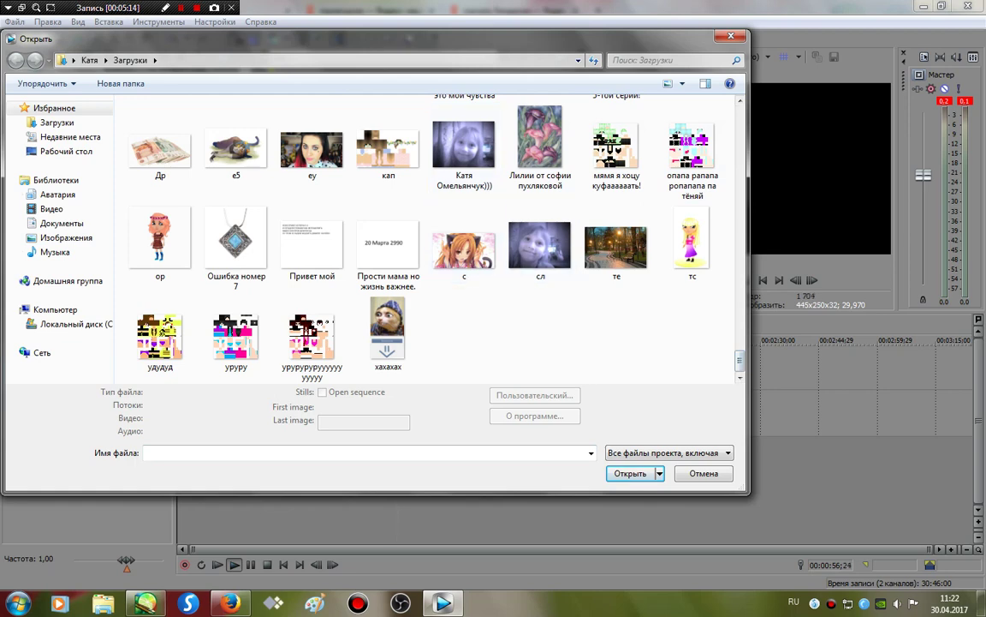
{"action": "left_click_drag", "start_coordinate": [421, 162], "coordinate": [531, 199]}
{"action": "left_click", "coordinate": [530, 199]}
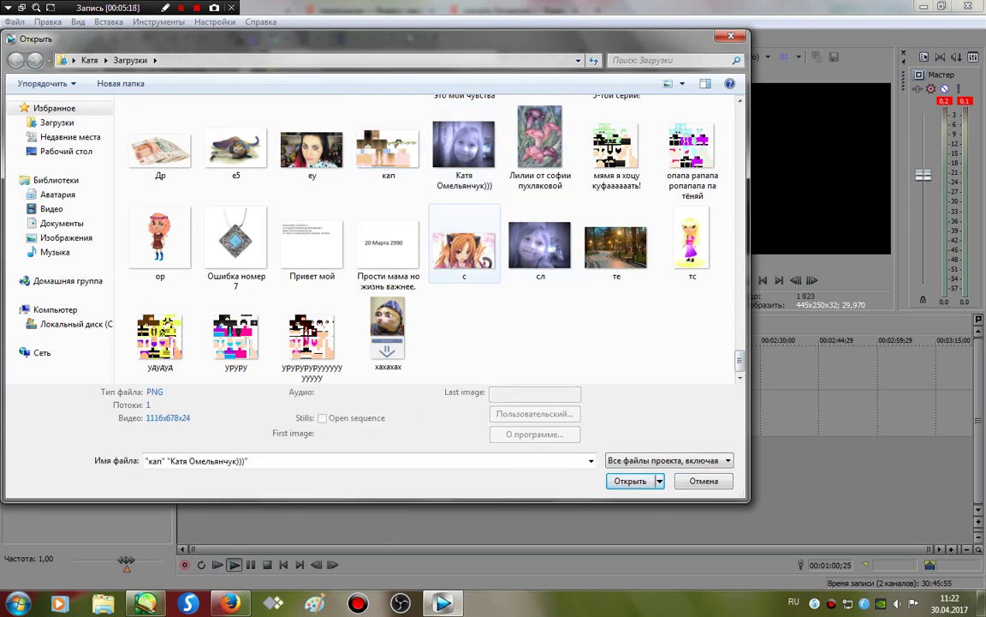
{"action": "left_click_drag", "start_coordinate": [466, 201], "coordinate": [448, 259]}
{"action": "left_click", "coordinate": [631, 480]}
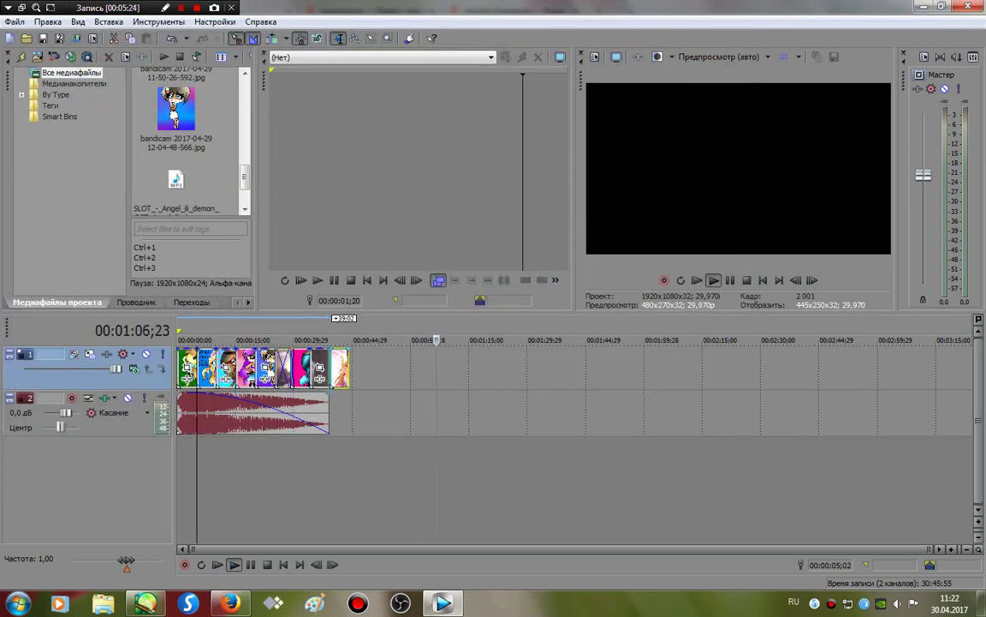
- Preview the newly added last clip and the opening of the slideshow
{"action": "double_click", "coordinate": [342, 368]}
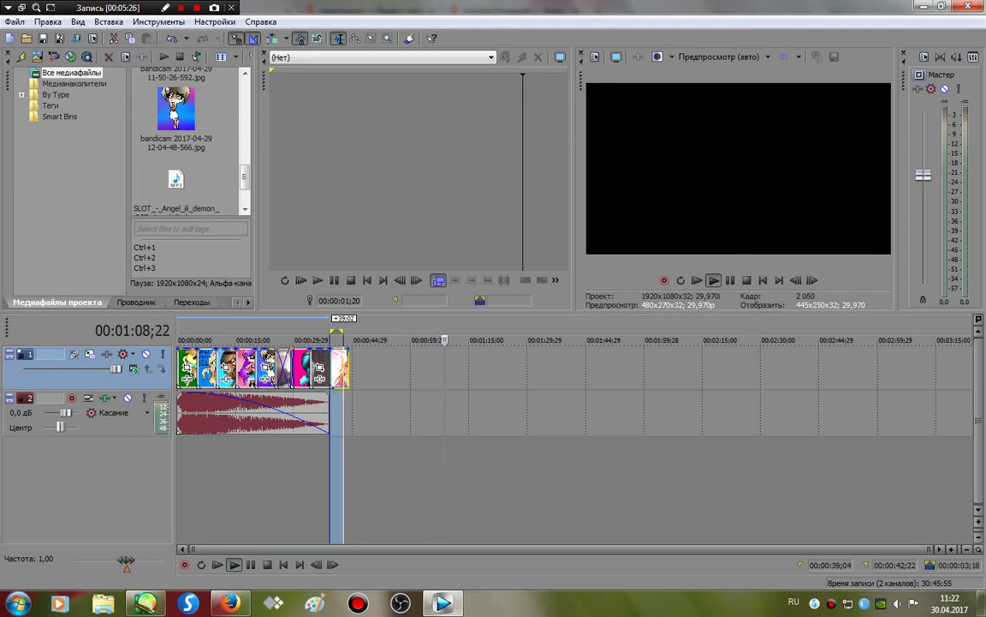
{"action": "key", "text": "space"}
{"action": "left_click", "coordinate": [381, 414]}
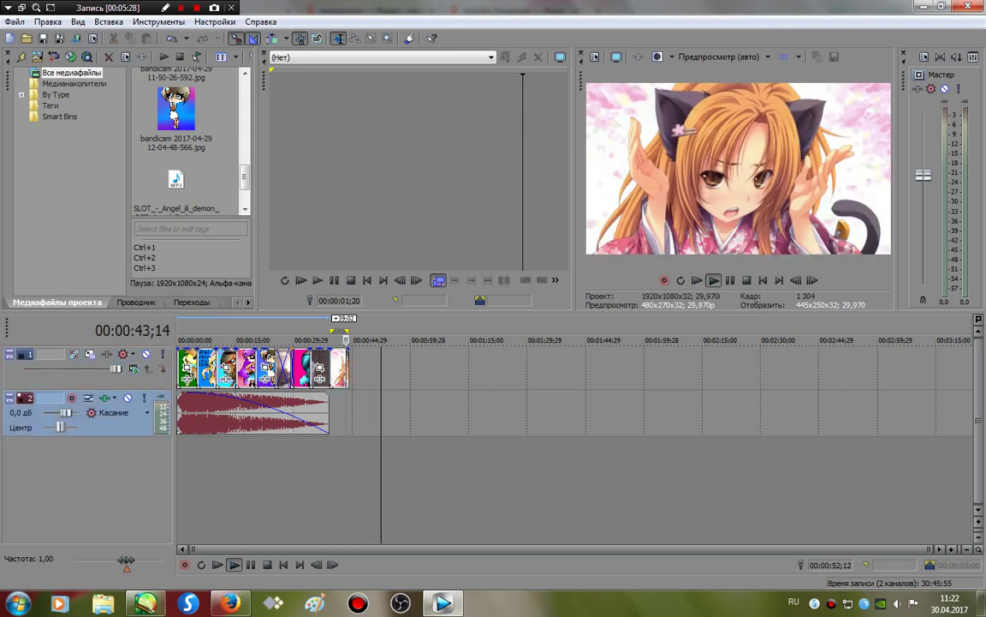
{"action": "left_click", "coordinate": [182, 340]}
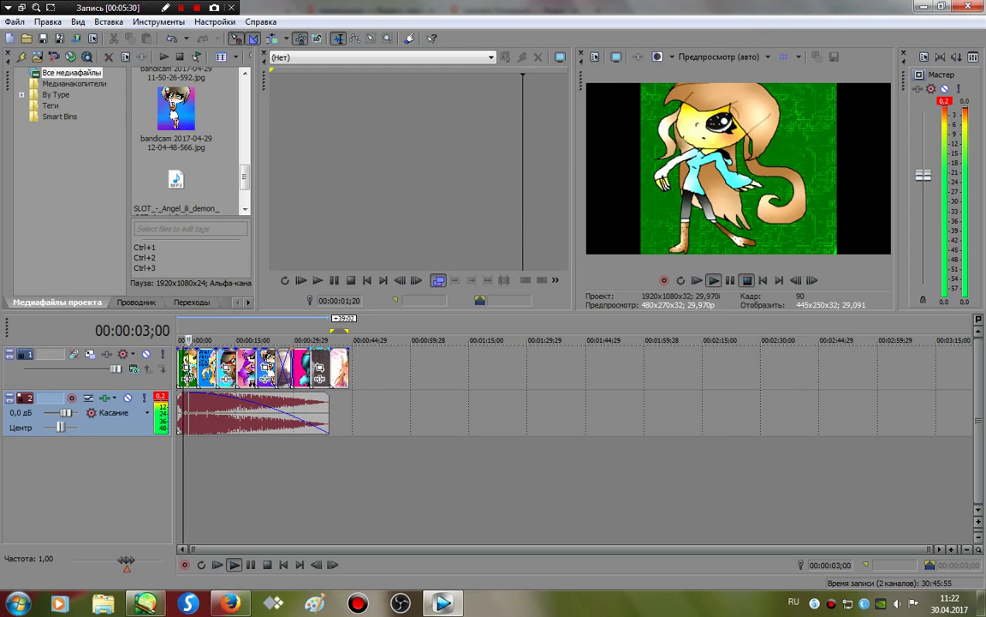
{"action": "key", "text": "space"}
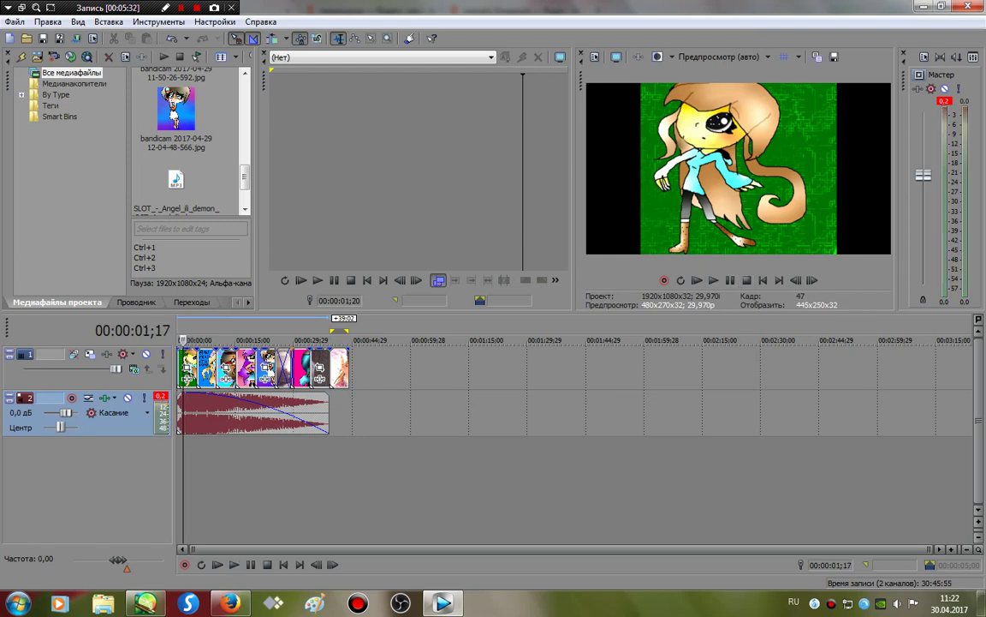
- Return the playhead to the beginning and extend the soundtrack to the end of the last image clip
{"action": "left_click", "coordinate": [178, 340]}
{"action": "left_click_drag", "start_coordinate": [329, 414], "coordinate": [349, 414]}
- Open the image 1ь from the Downloads folder, move its clip to the track's end, and extend the soundtrack to match
{"action": "left_click", "coordinate": [15, 22]}
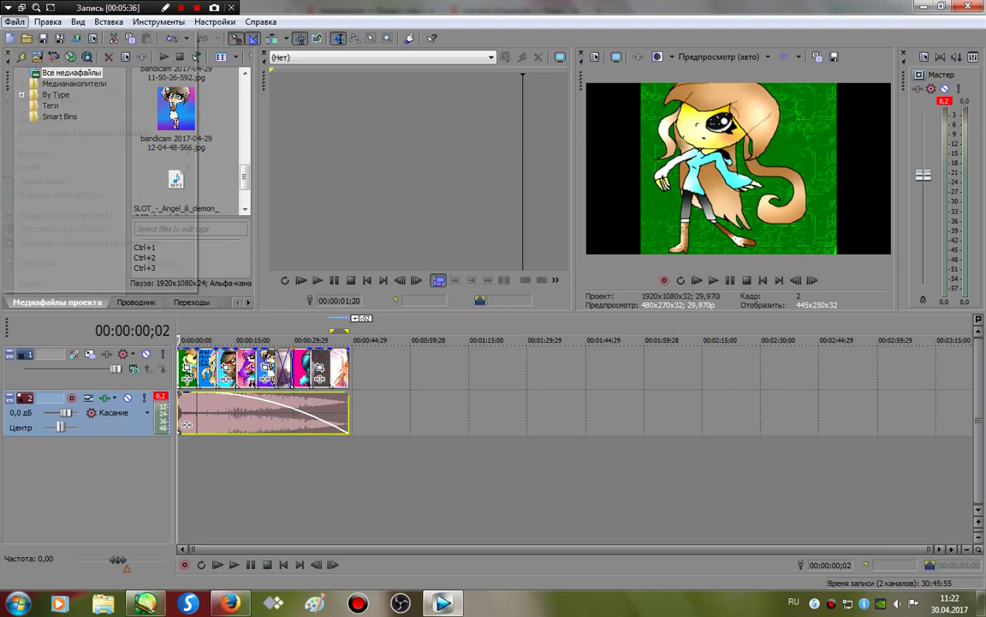
{"action": "left_click", "coordinate": [38, 50]}
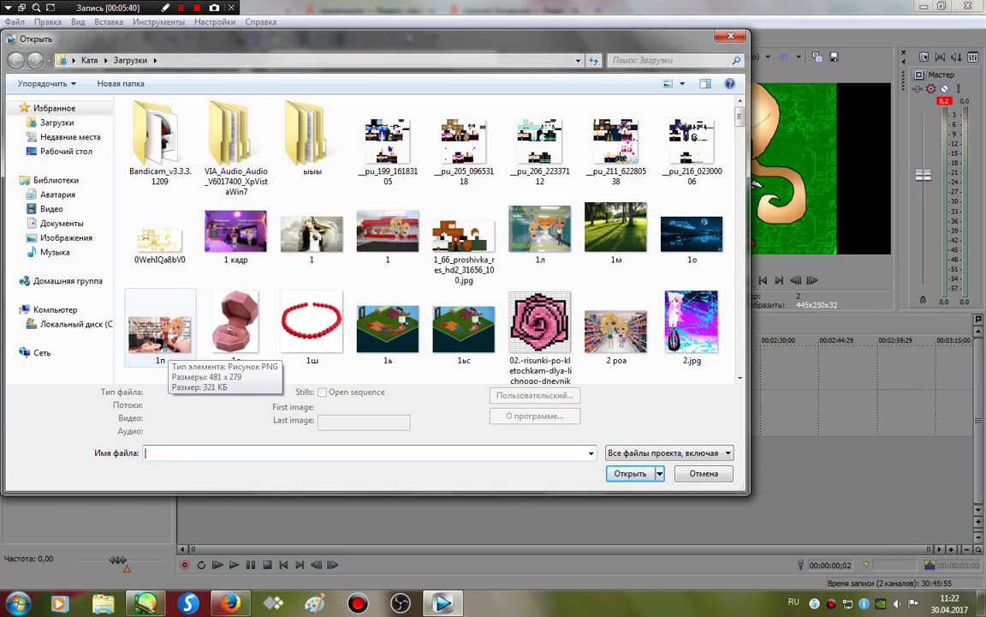
{"action": "double_click", "coordinate": [388, 325]}
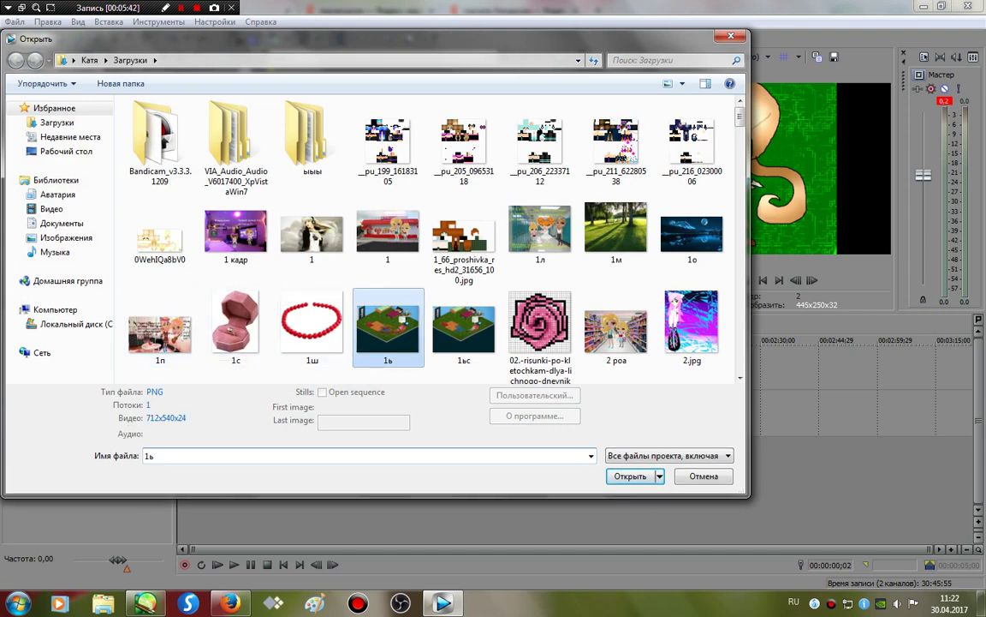
{"action": "left_click_drag", "start_coordinate": [185, 355], "coordinate": [357, 356]}
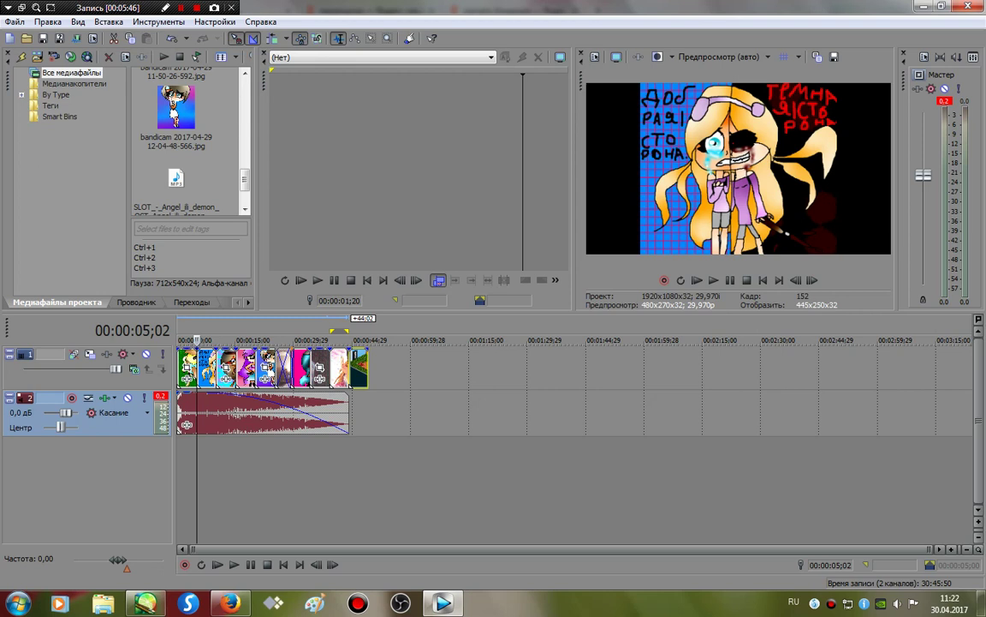
{"action": "left_click", "coordinate": [186, 424]}
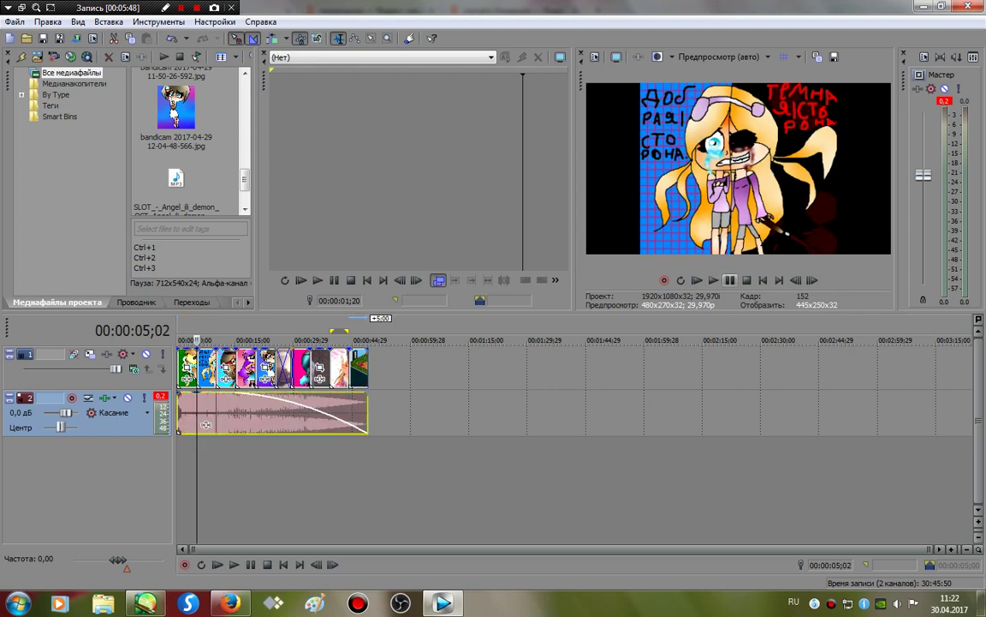
- Play the slideshow to its end, replay its opening from the beginning, and stop playback
{"action": "left_click", "coordinate": [746, 280]}
{"action": "key", "text": "space"}
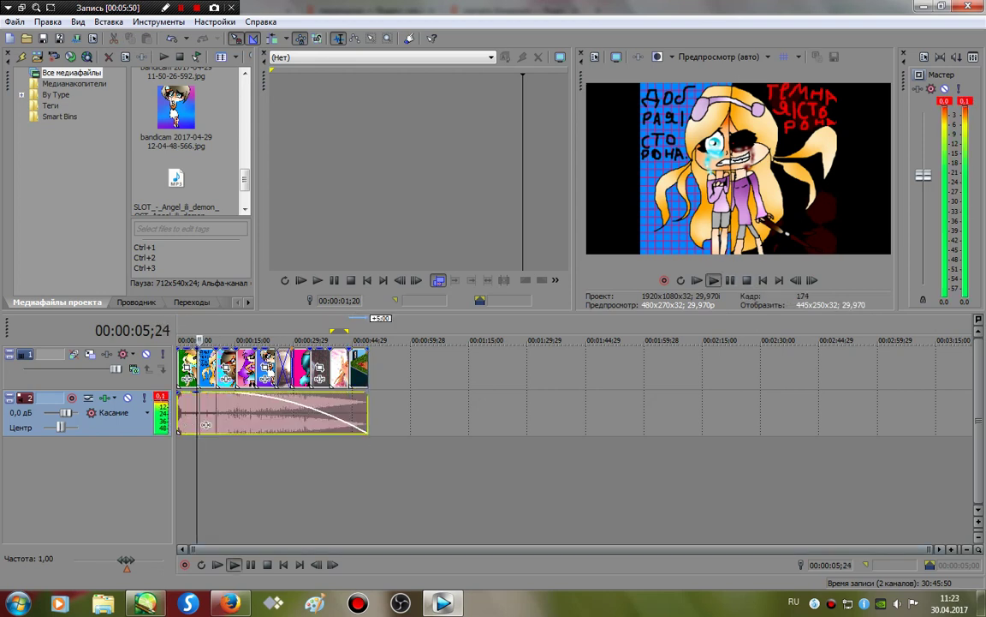
{"action": "key", "text": "Home"}
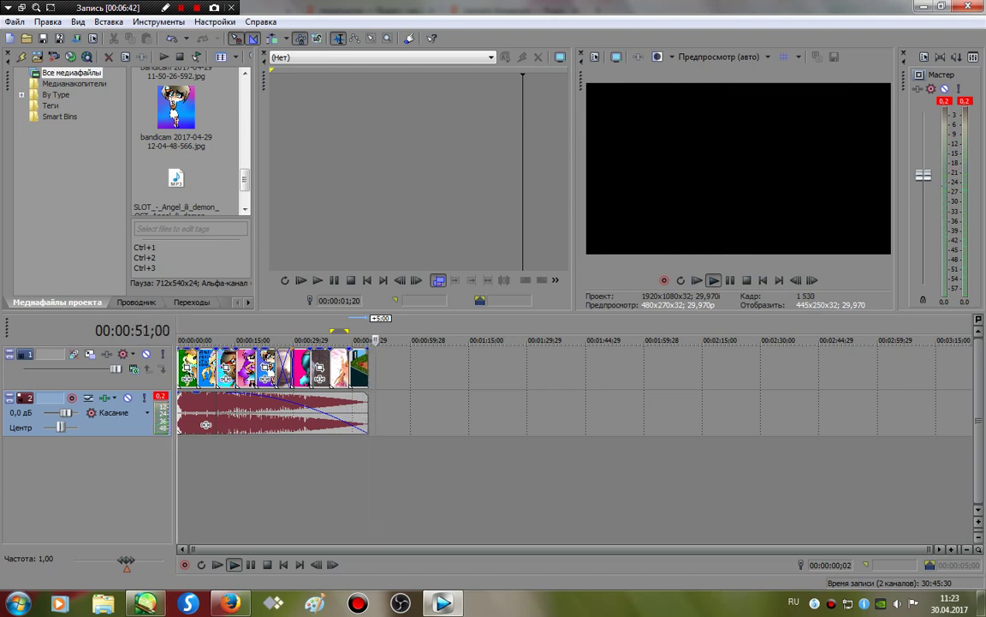
{"action": "key", "text": "Home"}
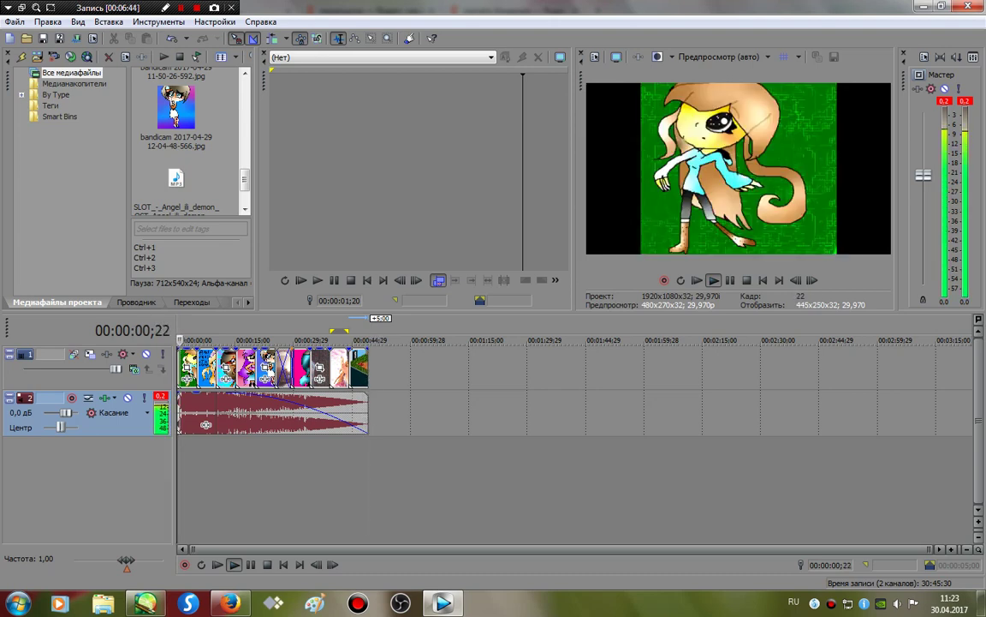
{"action": "key", "text": "space"}
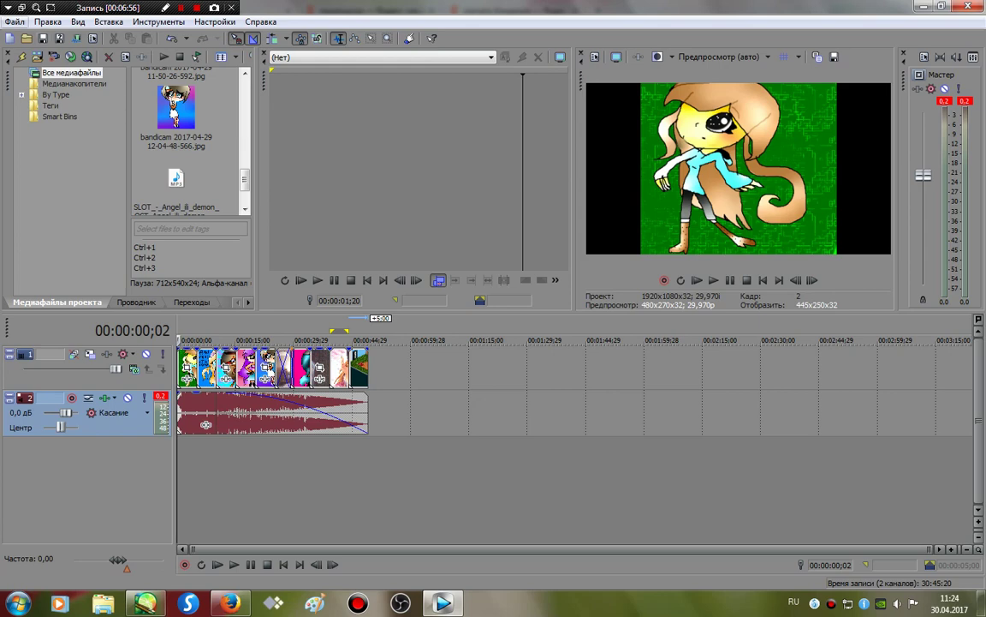
- Try to open a video from the Мои видео folder of the Видео library in the project
{"action": "left_click", "coordinate": [14, 23]}
{"action": "left_click", "coordinate": [40, 50]}
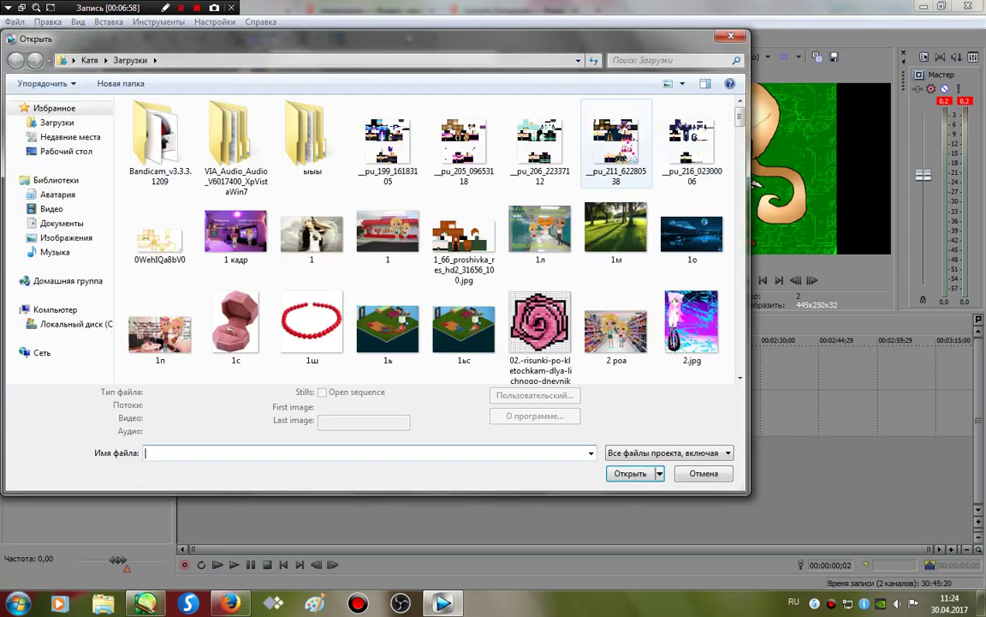
{"action": "left_click", "coordinate": [62, 223]}
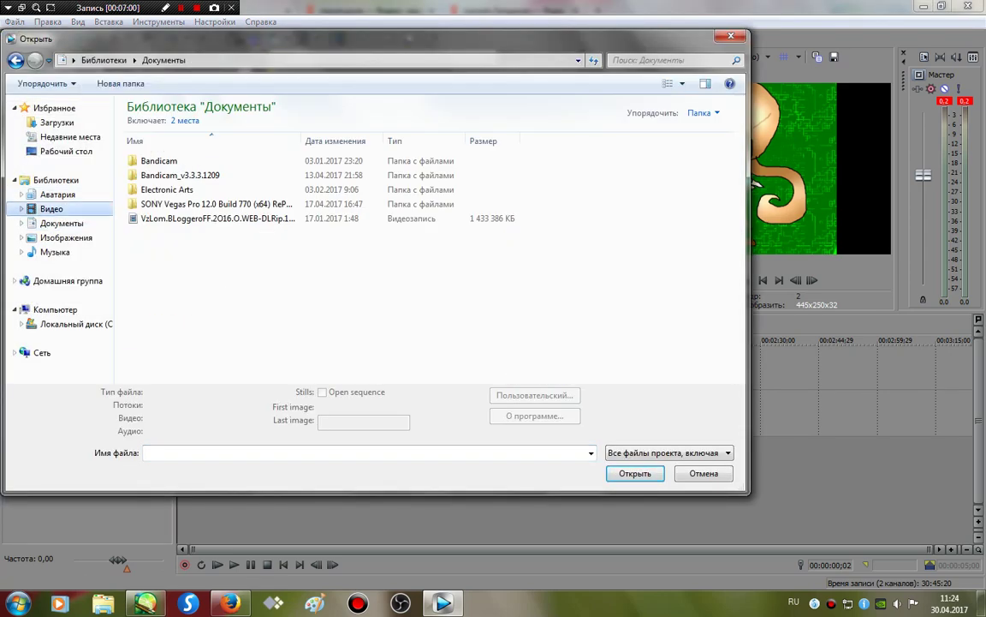
{"action": "left_click", "coordinate": [52, 208]}
{"action": "double_click", "coordinate": [159, 163]}
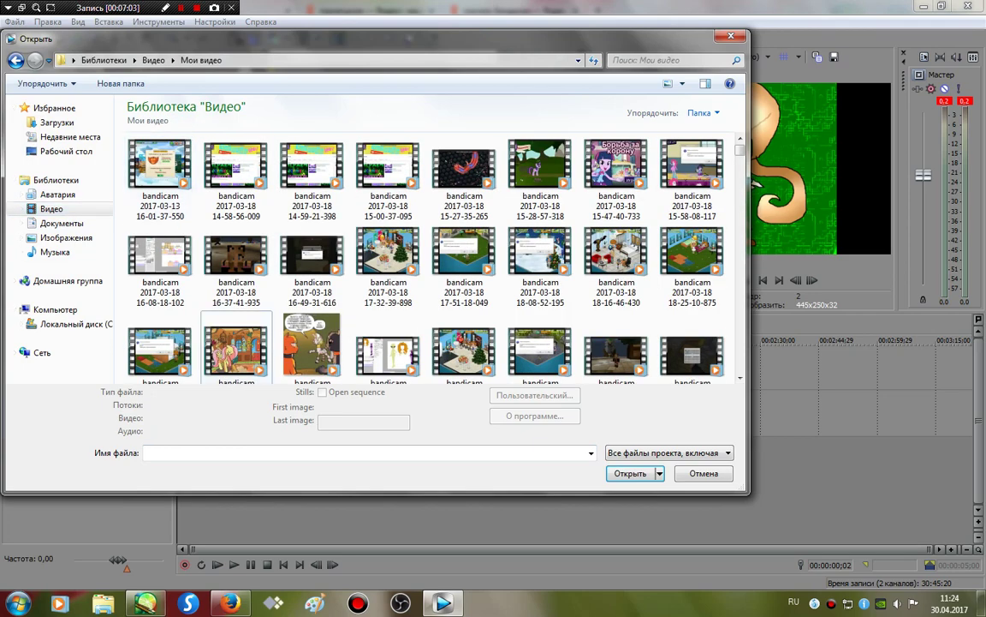
{"action": "double_click", "coordinate": [235, 352]}
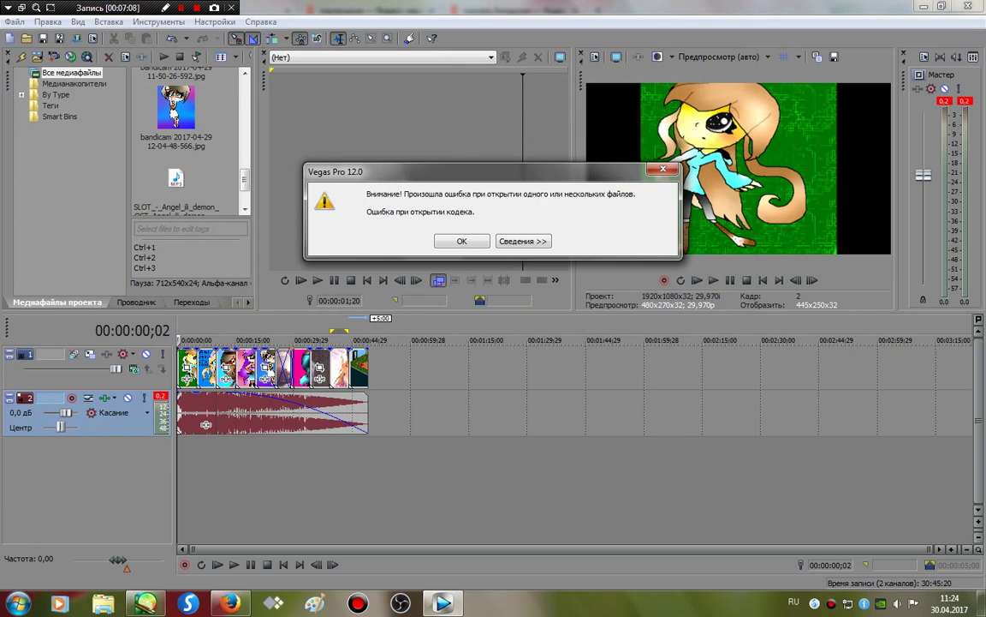
{"action": "key", "text": "Return"}
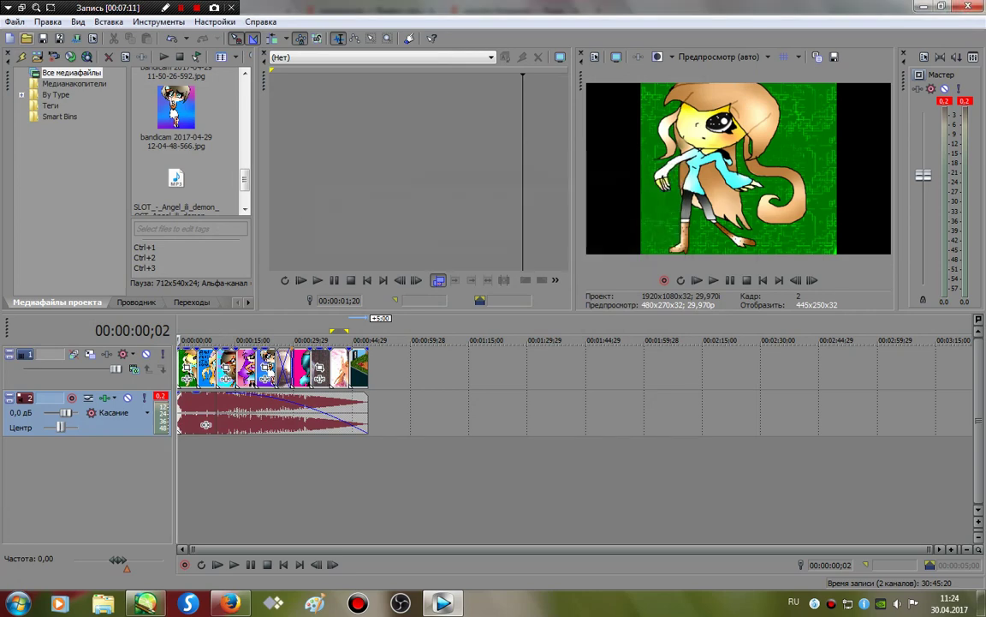
- Start a new HD 1080-60i project, saving the current slideshow project as Без названия in the Мои видео folder
{"action": "left_click", "coordinate": [15, 23]}
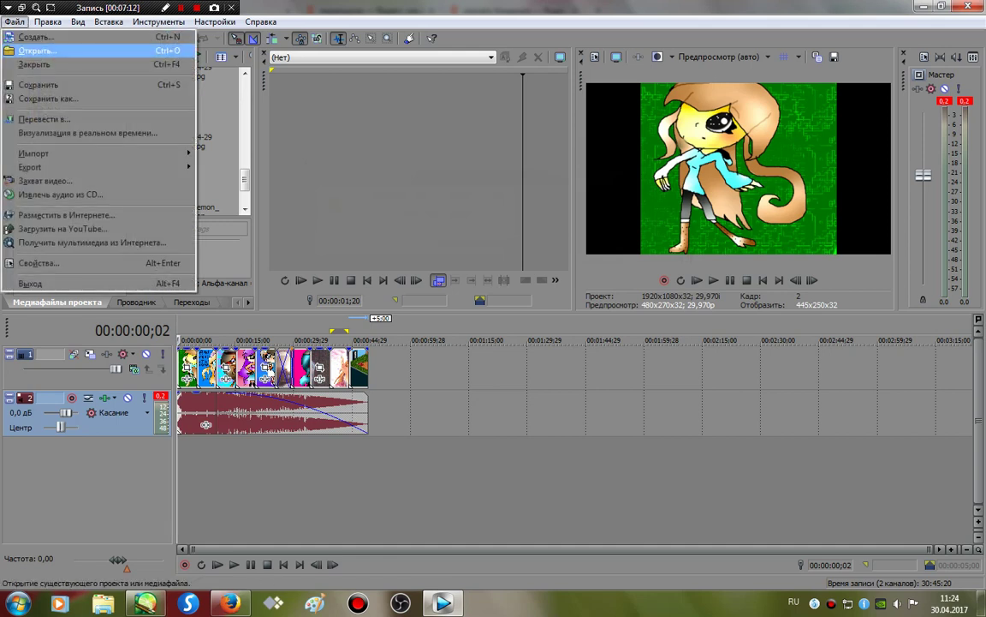
{"action": "left_click", "coordinate": [36, 36]}
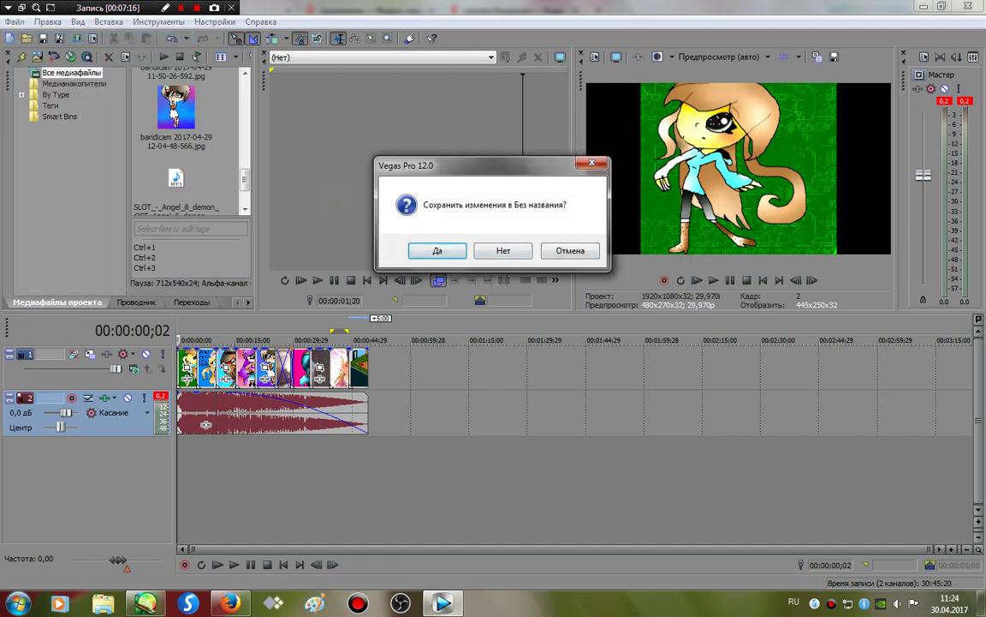
{"action": "key", "text": "Return"}
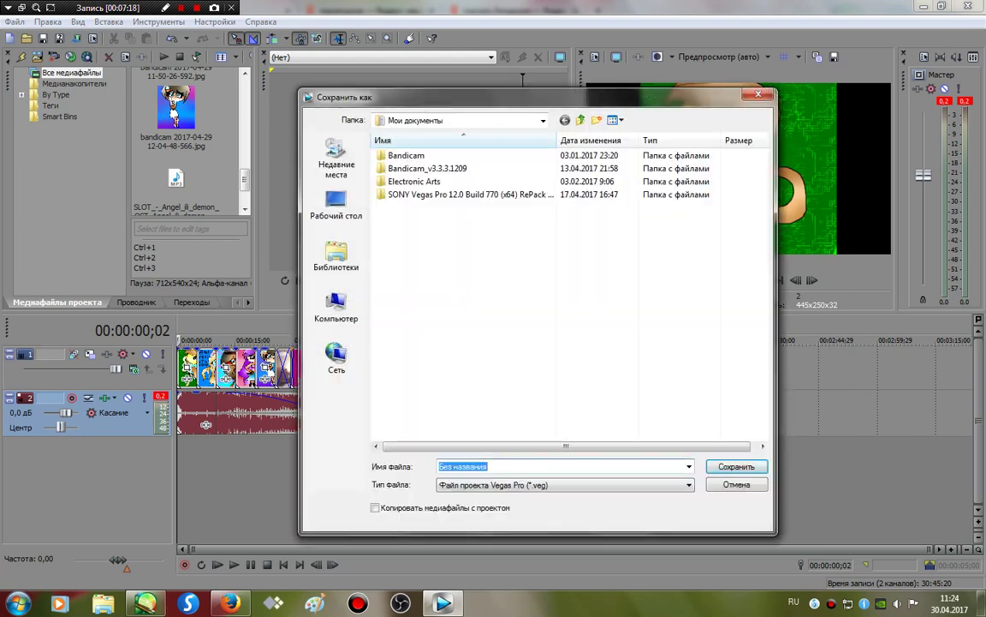
{"action": "double_click", "coordinate": [407, 156]}
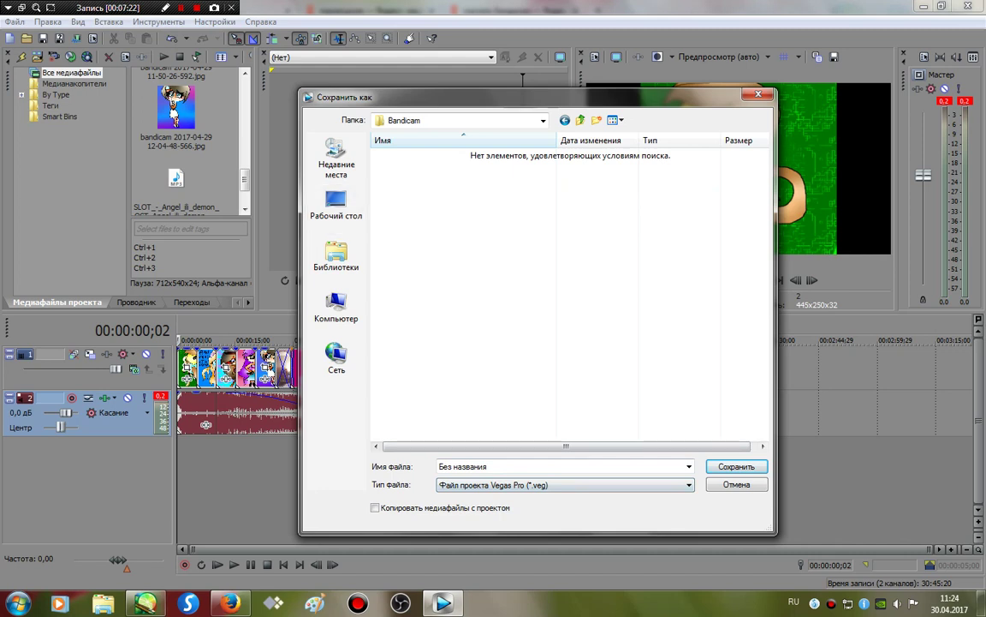
{"action": "left_click", "coordinate": [336, 207]}
{"action": "double_click", "coordinate": [445, 154]}
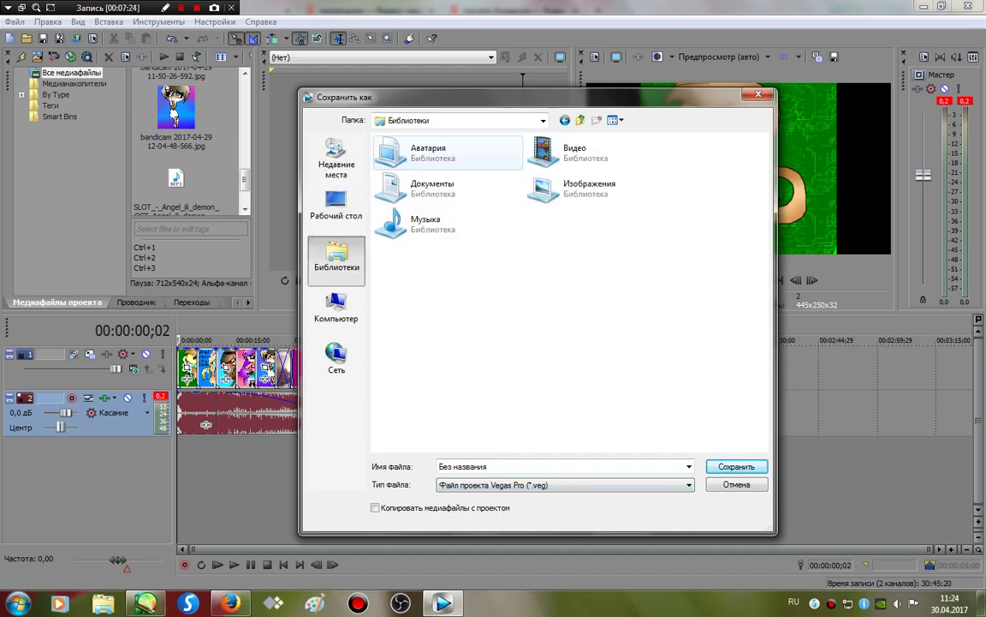
{"action": "double_click", "coordinate": [569, 153]}
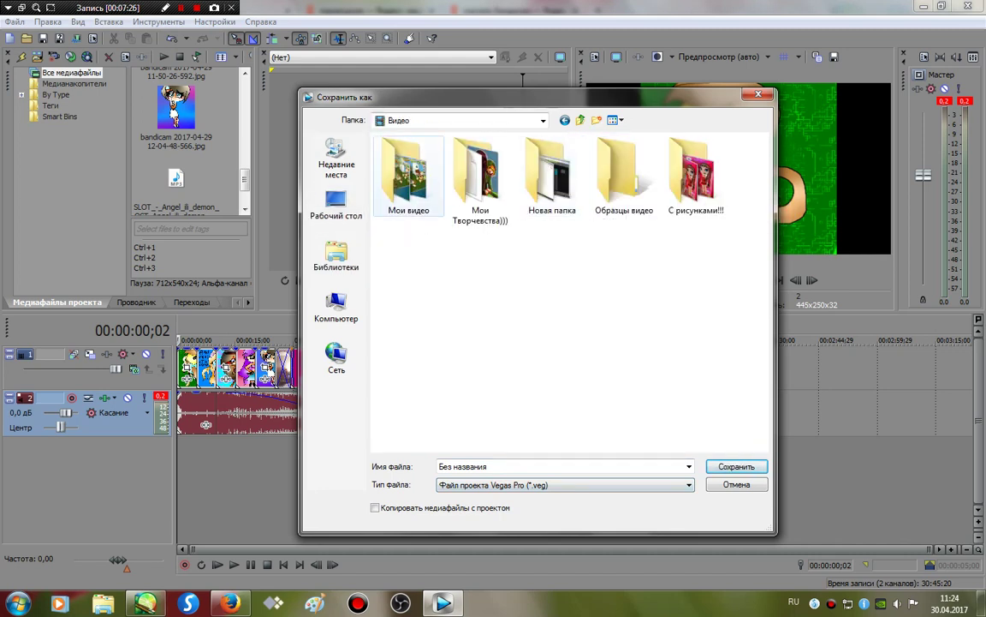
{"action": "key", "text": "Return"}
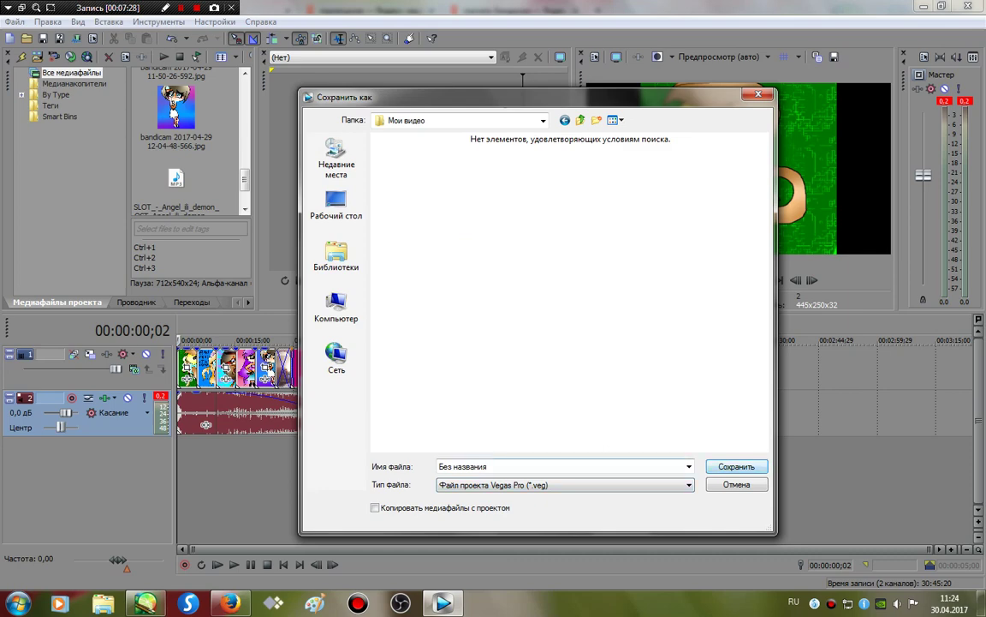
{"action": "left_click", "coordinate": [737, 466]}
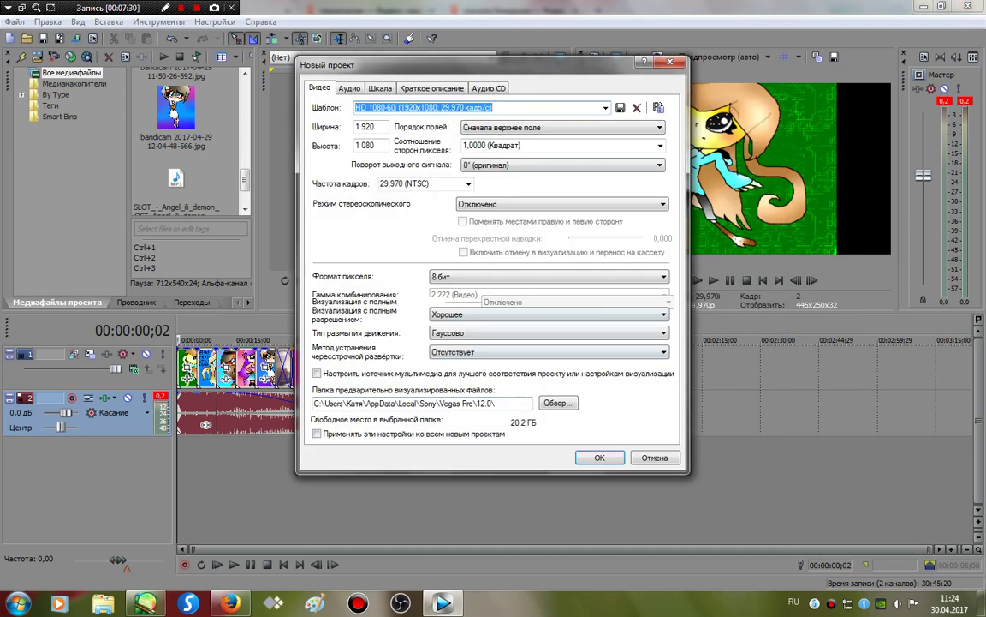
{"action": "key", "text": "Return"}
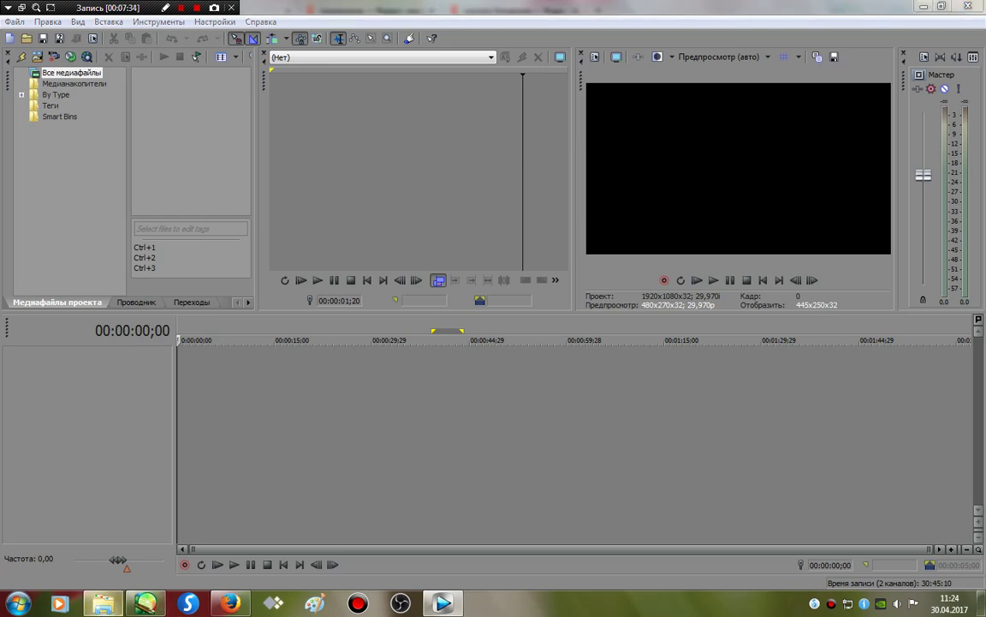
- Switch to Windows Explorer and open the saved Без названия project from the Мои видео folder of the Видео library
{"action": "left_click", "coordinate": [103, 603]}
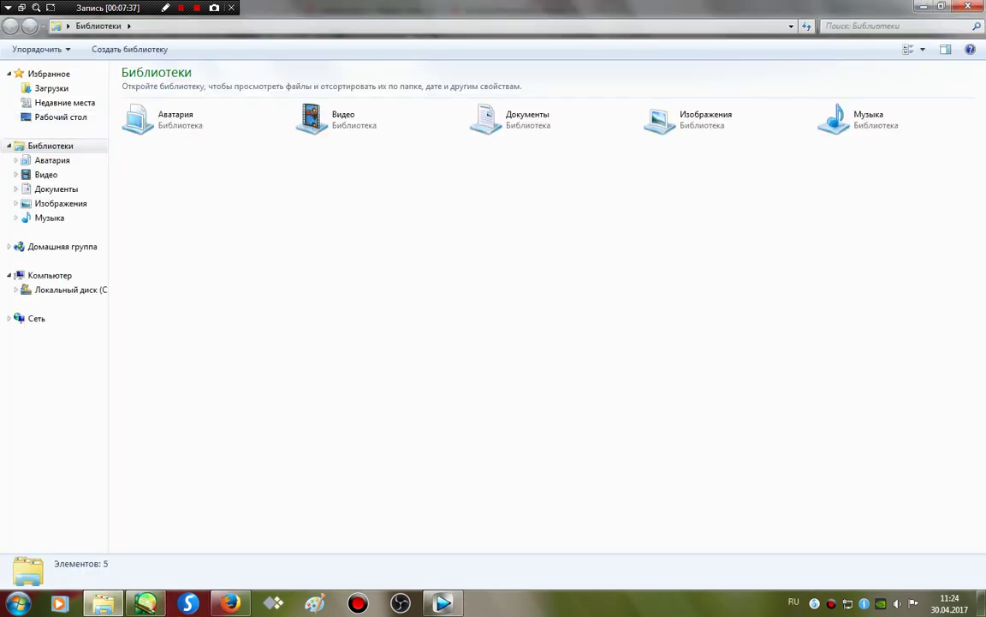
{"action": "key", "text": "Down"}
{"action": "key", "text": "Down"}
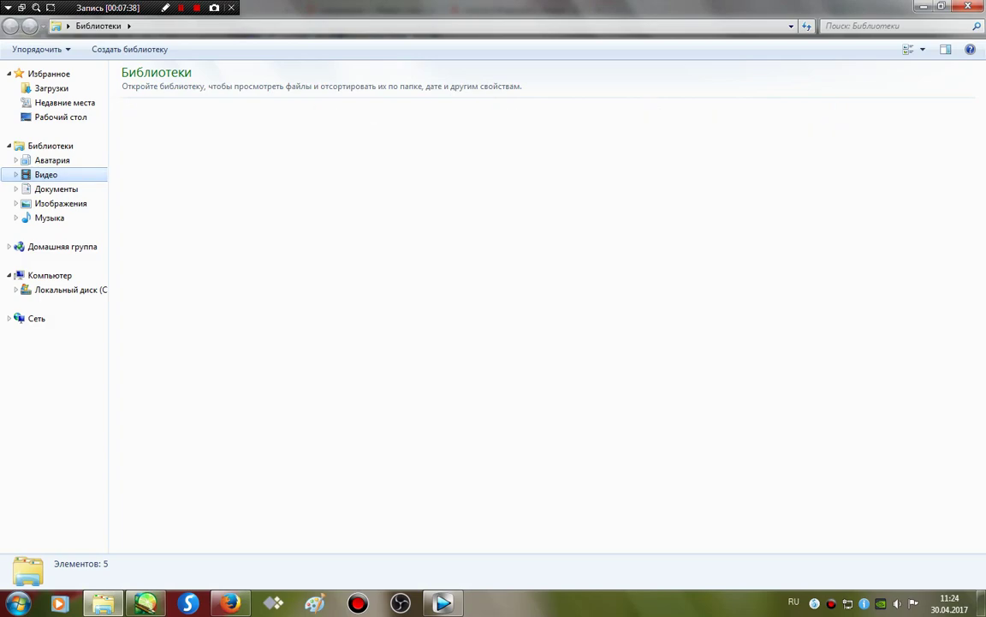
{"action": "key", "text": "Tab"}
{"action": "key", "text": "Return"}
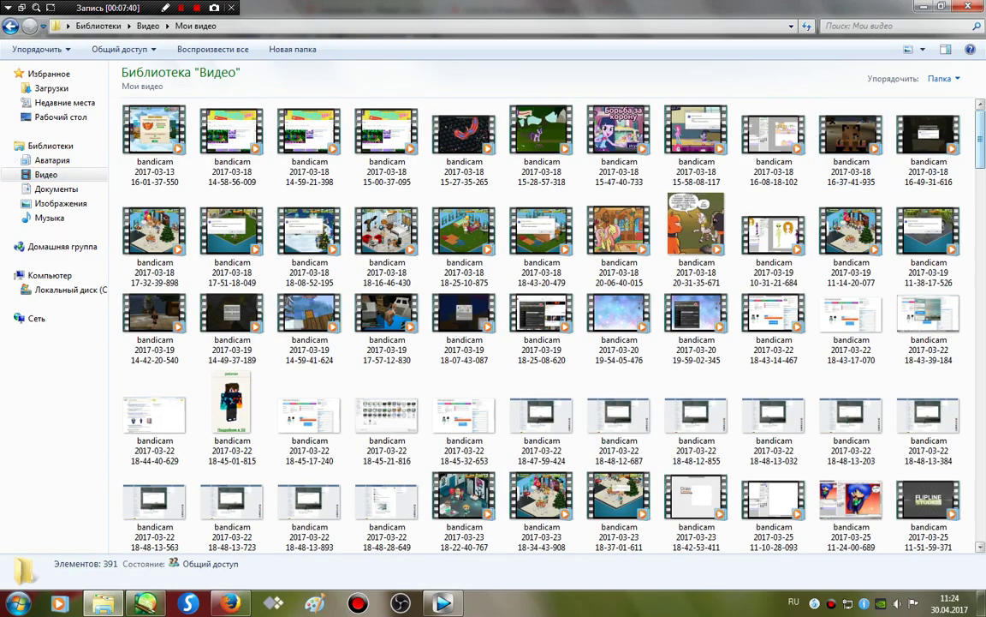
{"action": "left_click_drag", "start_coordinate": [980, 139], "coordinate": [981, 513]}
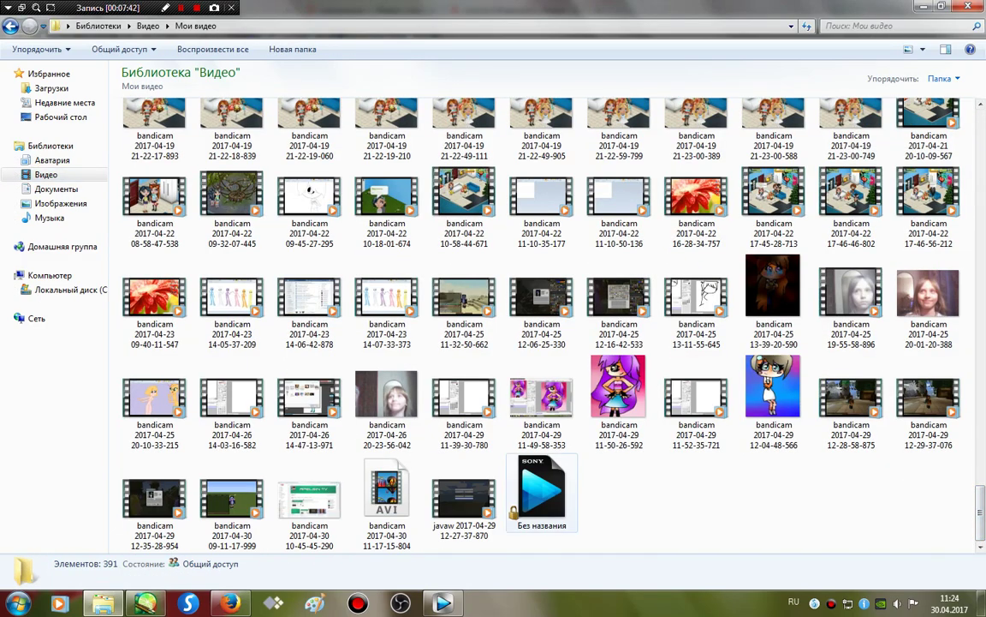
{"action": "left_click", "coordinate": [541, 489]}
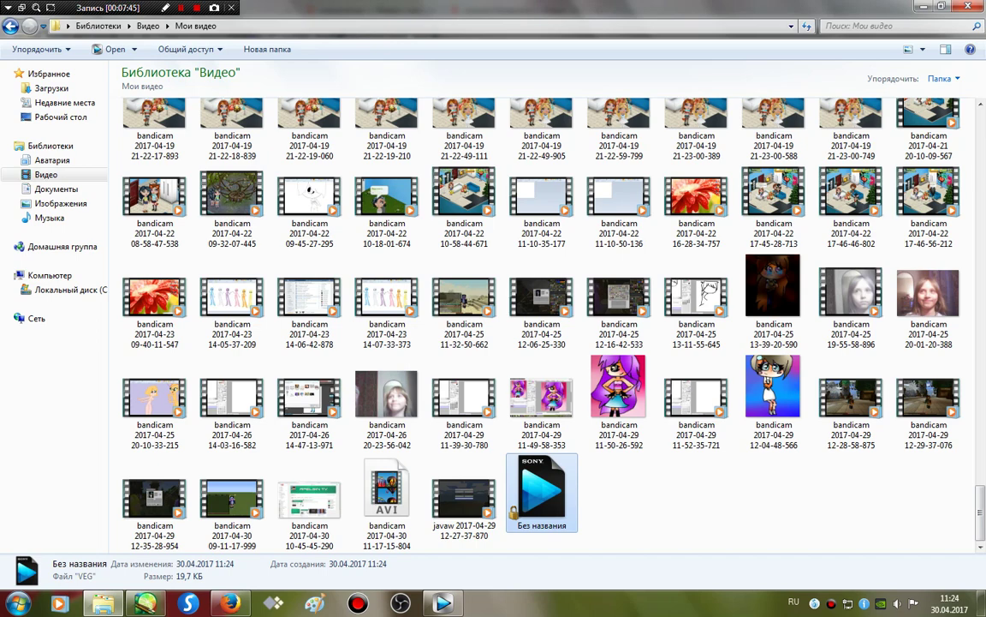
{"action": "key", "text": "Return"}
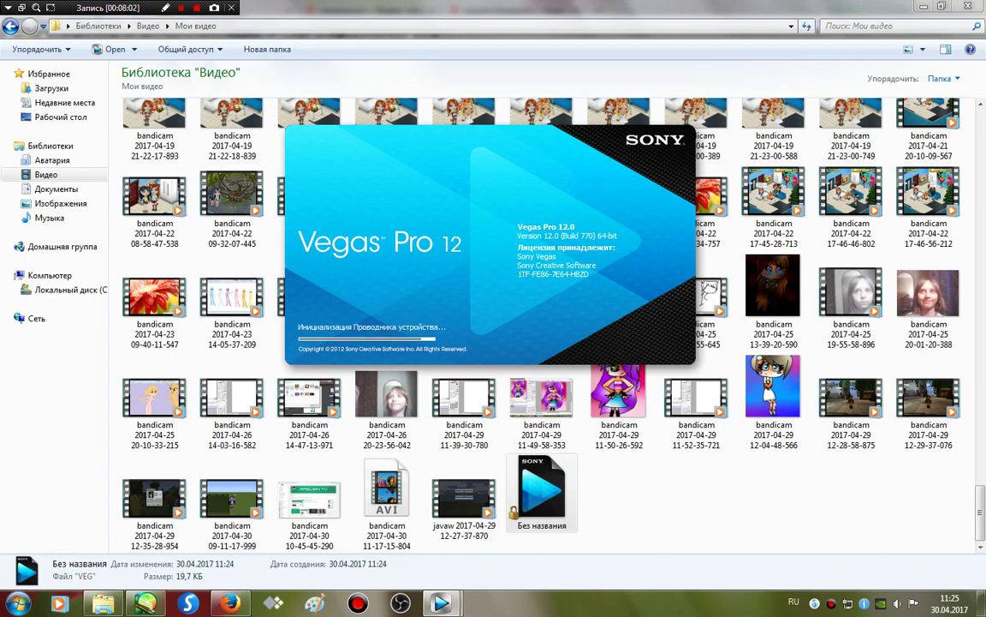
- Switch to Bandicam and set the volume of both microphone devices to 47% in the recording settings
{"action": "left_click", "coordinate": [358, 603]}
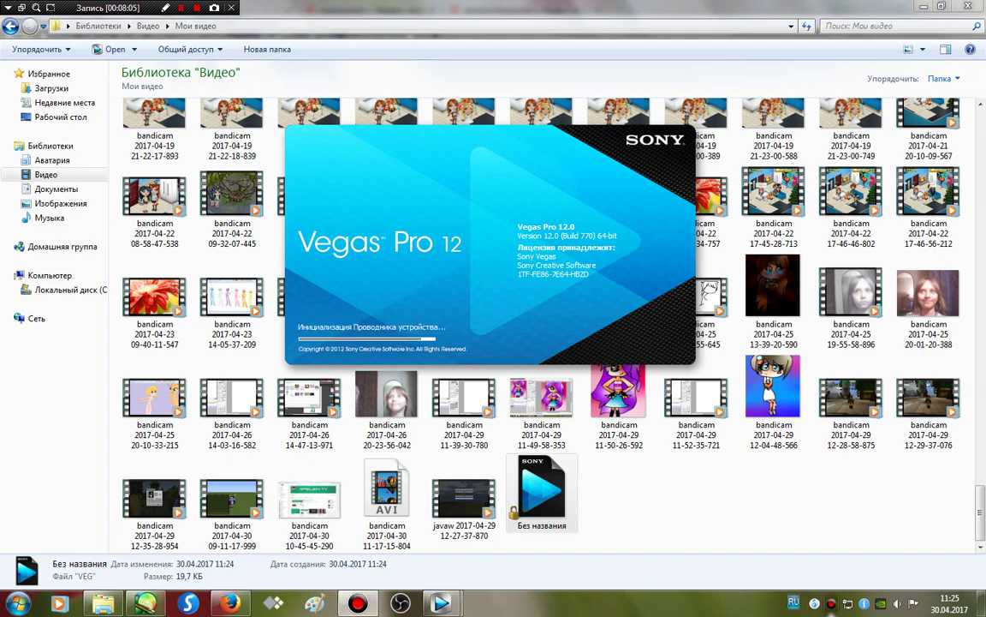
{"action": "left_click", "coordinate": [524, 333]}
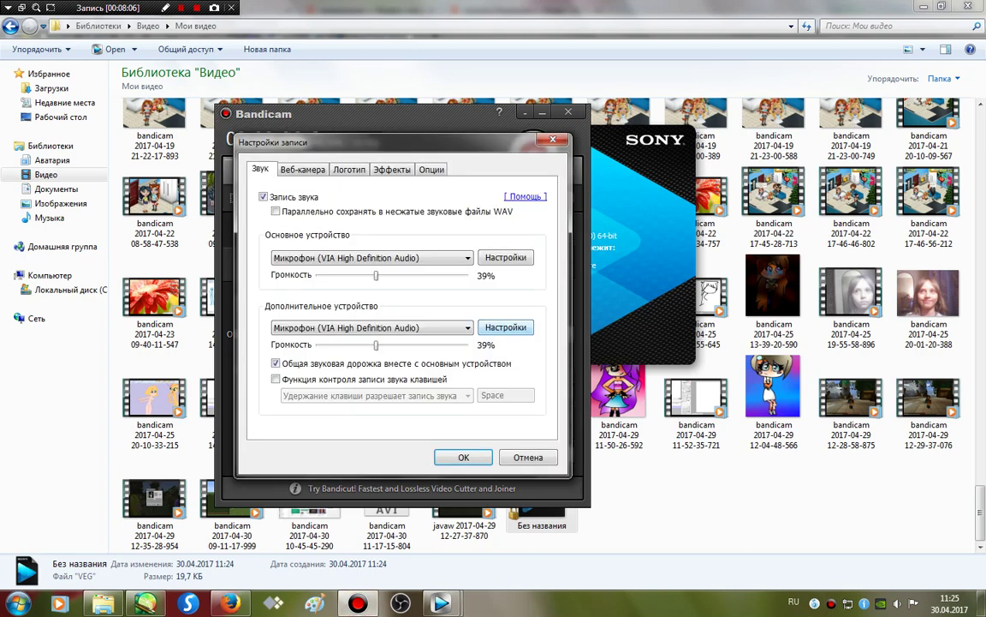
{"action": "left_click", "coordinate": [437, 345]}
{"action": "left_click", "coordinate": [463, 457]}
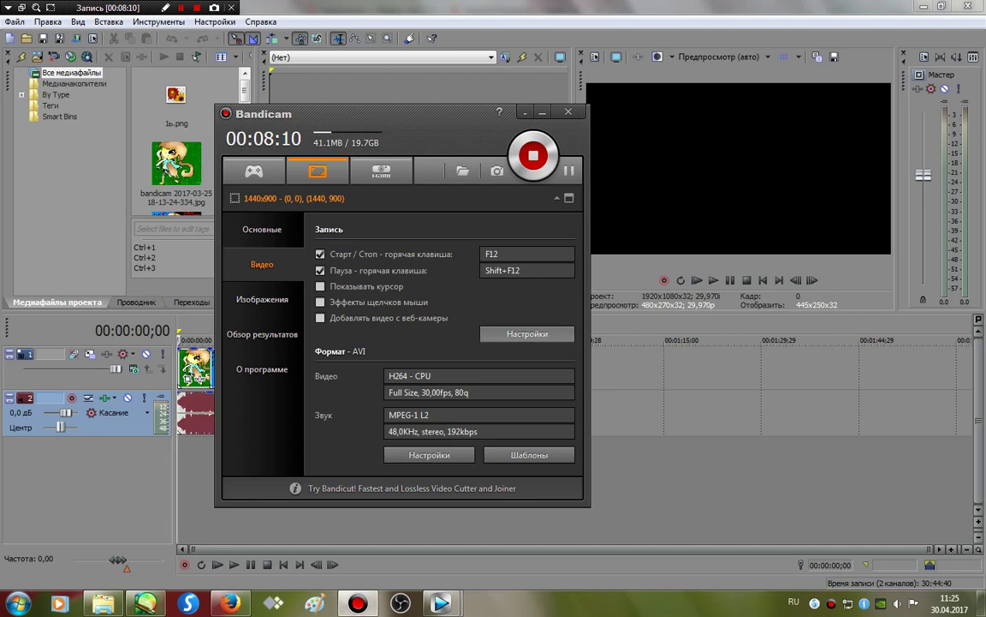
{"action": "left_click", "coordinate": [526, 333]}
{"action": "left_click_drag", "start_coordinate": [405, 276], "coordinate": [388, 276]}
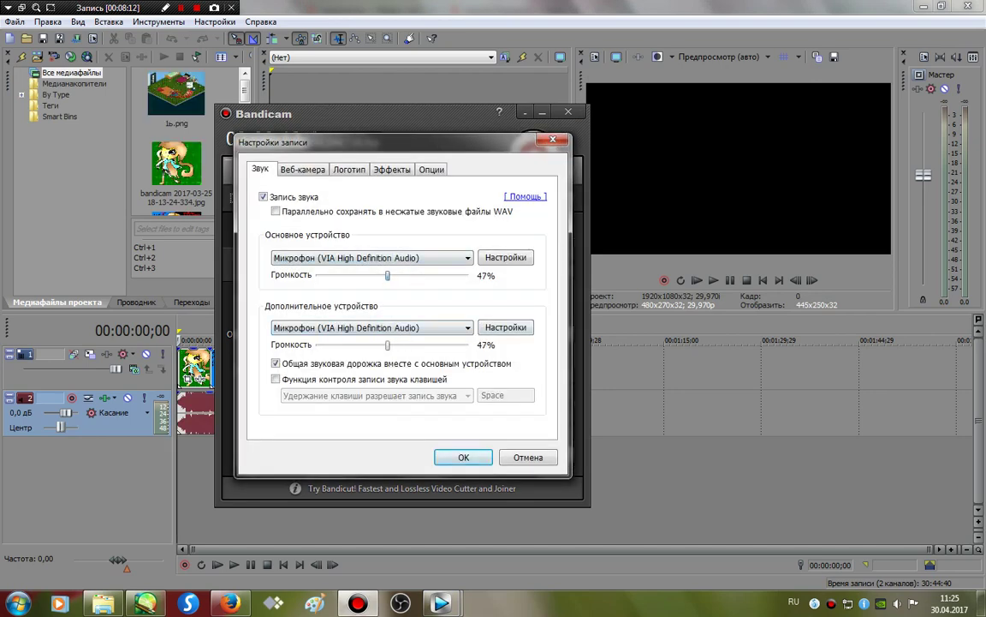
{"action": "key", "text": "Return"}
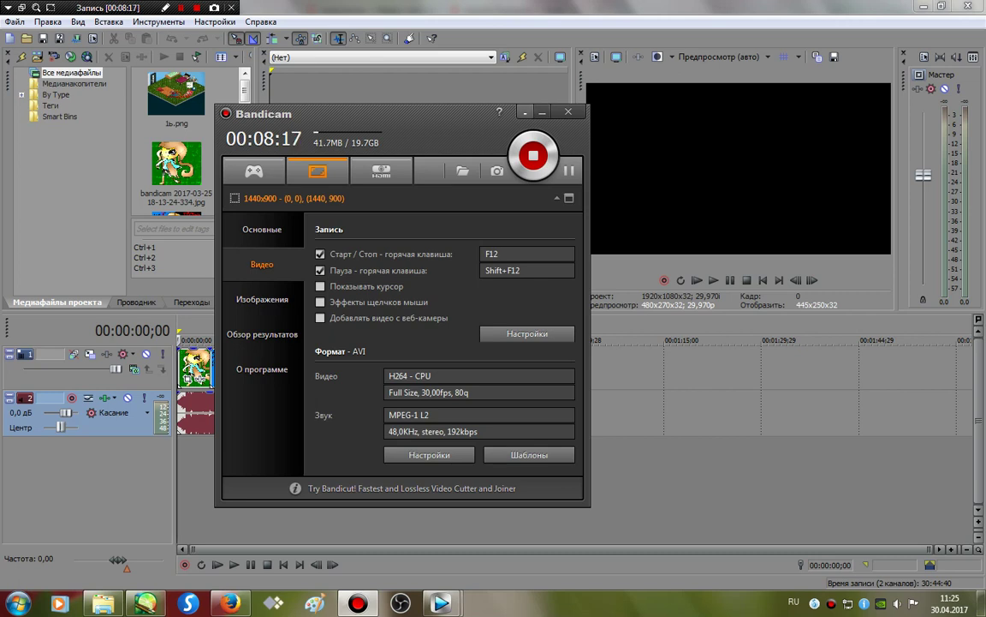
{"action": "left_click", "coordinate": [525, 112]}
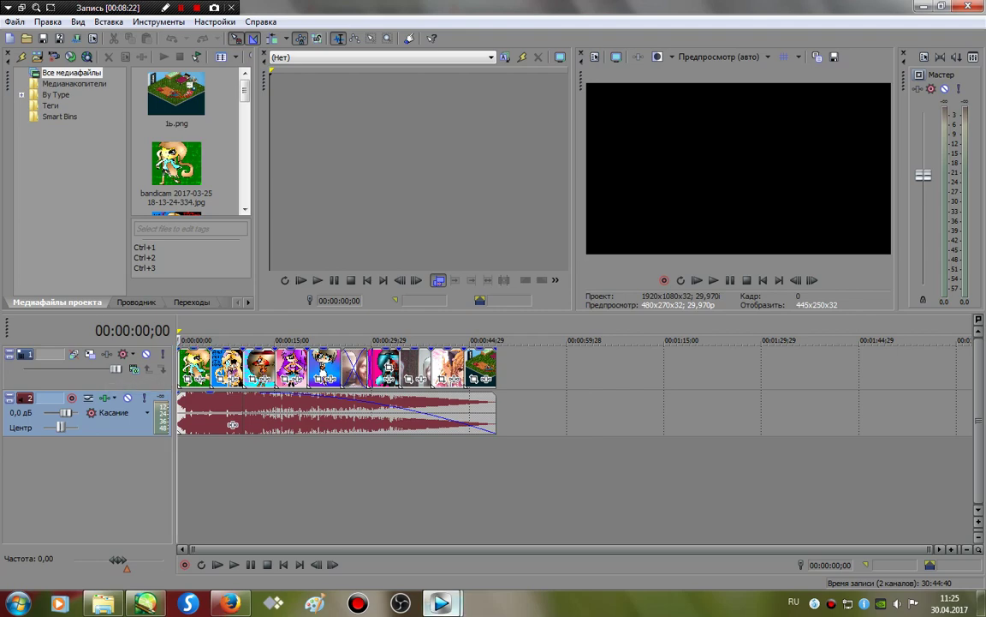
- Switch to the Без названия.veg project in Vegas Pro, place the playhead at 00:00:00;02, and stop the Bandicam recording
{"action": "mouse_move", "coordinate": [441, 603]}
{"action": "left_click", "coordinate": [432, 483]}
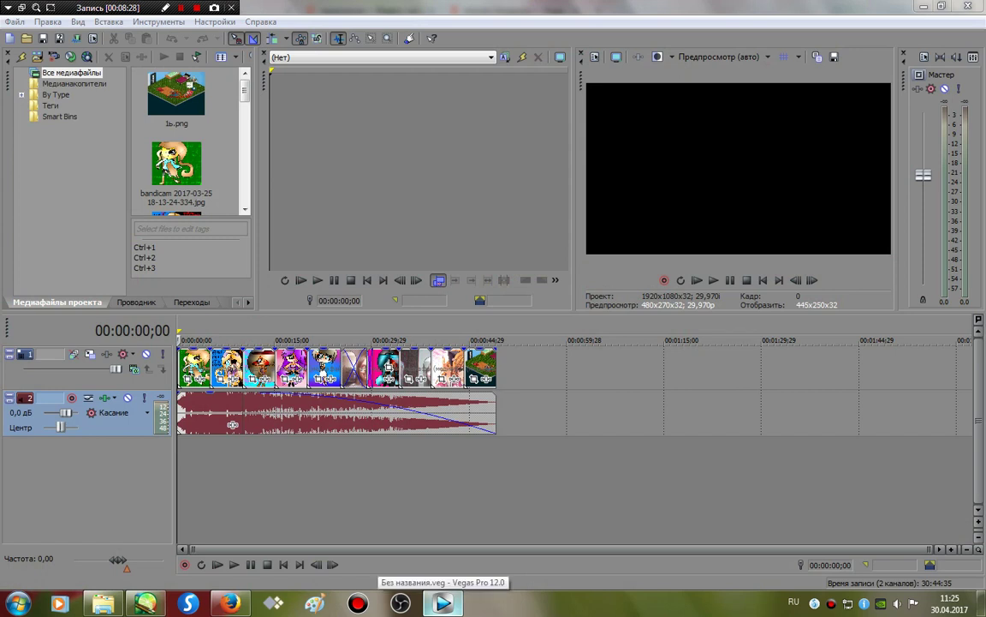
{"action": "left_click", "coordinate": [178, 476]}
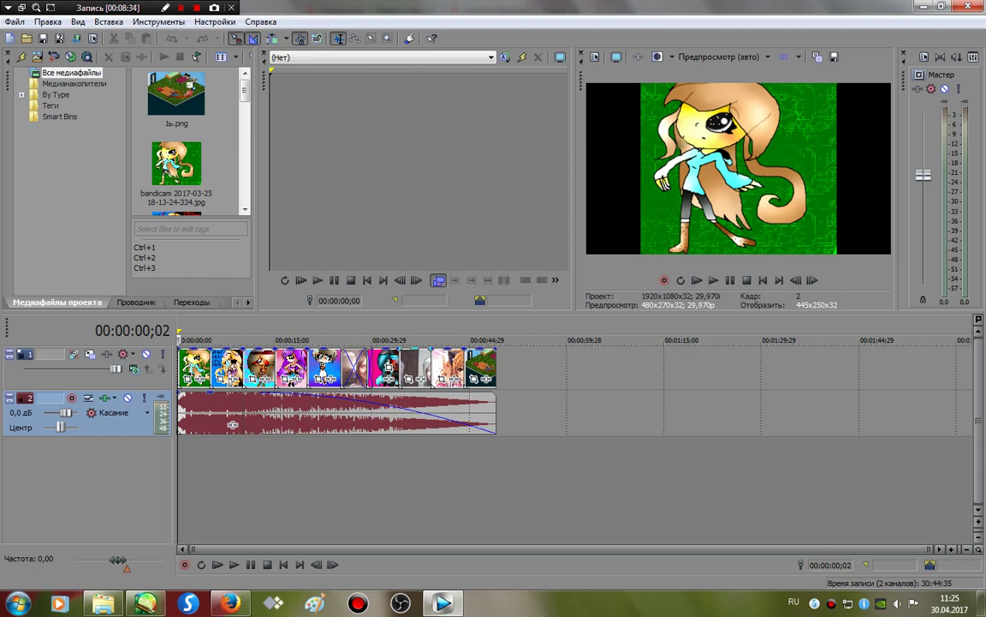
{"action": "double_click", "coordinate": [374, 197]}
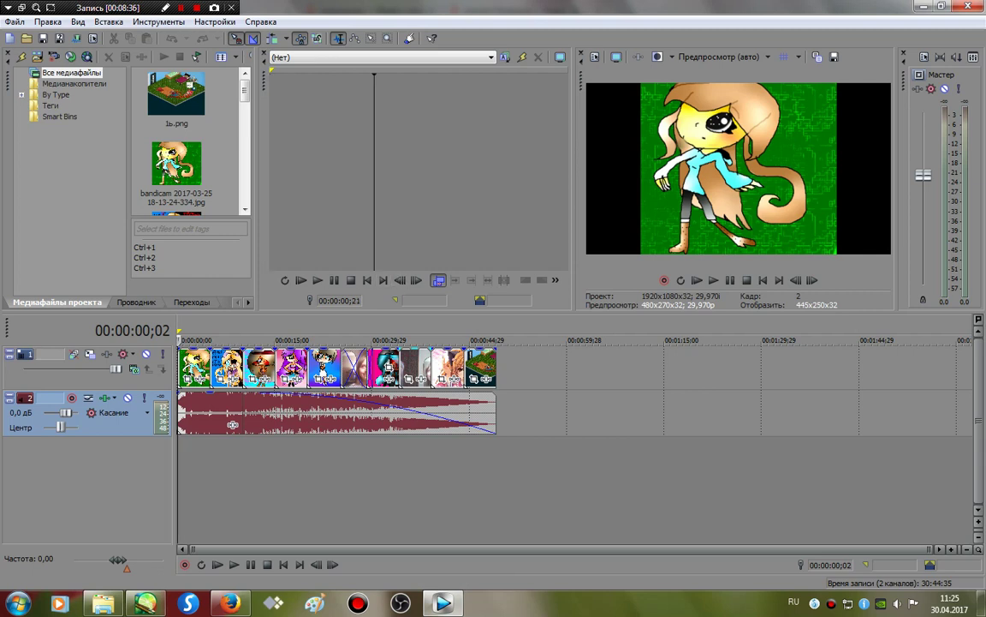
{"action": "left_click", "coordinate": [375, 197]}
{"action": "left_click", "coordinate": [666, 467]}
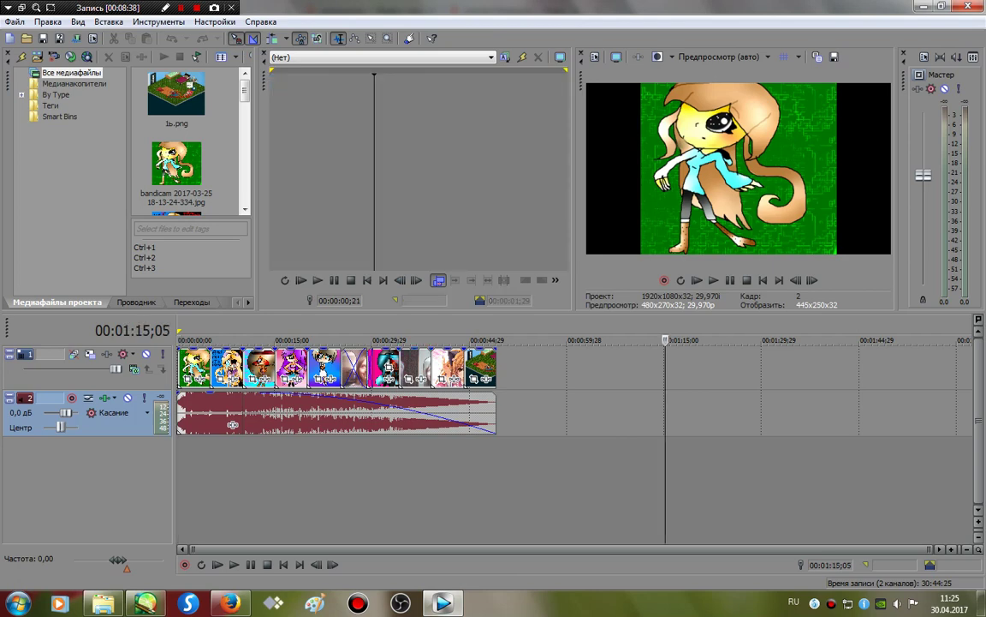
{"action": "left_click", "coordinate": [178, 467]}
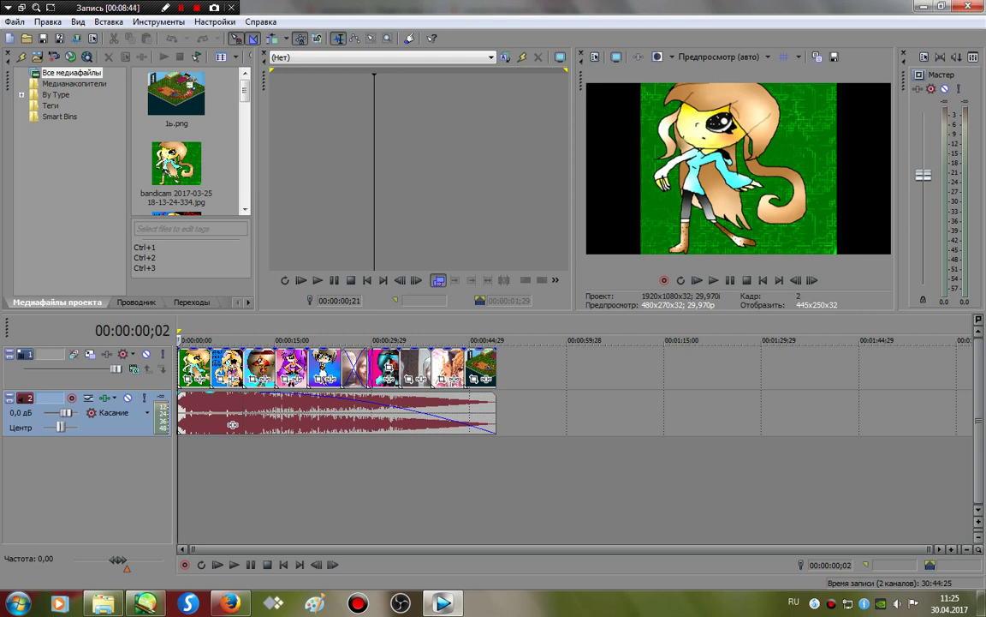
{"action": "key", "text": "F12"}
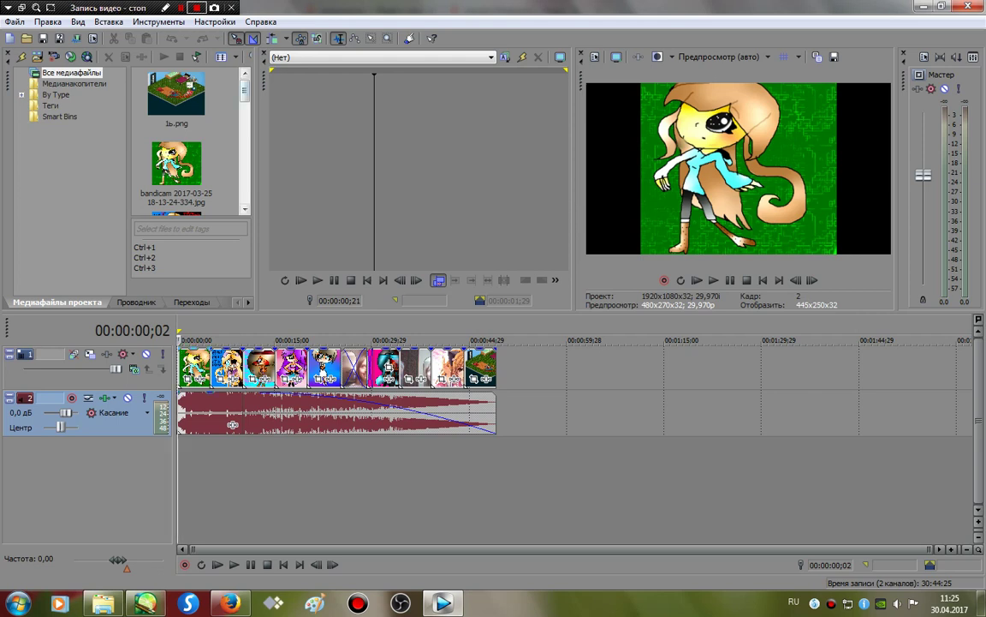